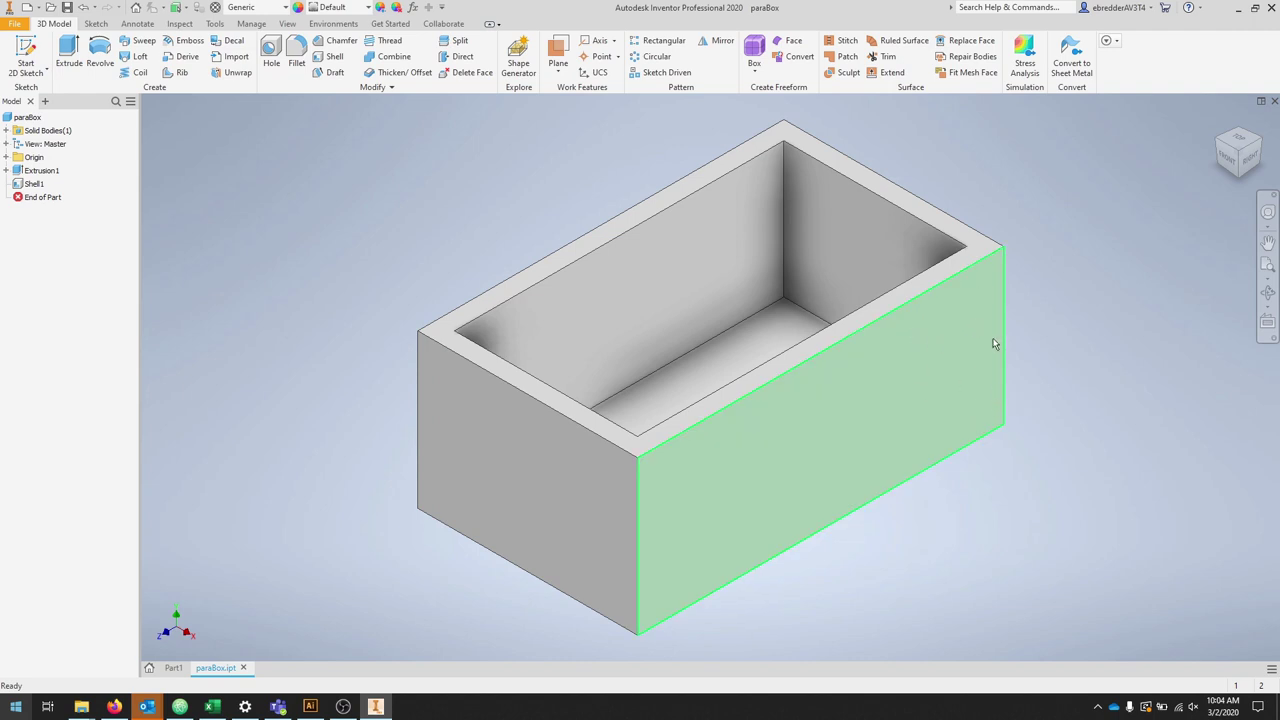
# - Switch to the empty Part1 document in home view and add a numeric user parameter named length
pyautogui.moveTo(1015, 364)
pyautogui.moveTo(990, 400)
pyautogui.click(173, 667)
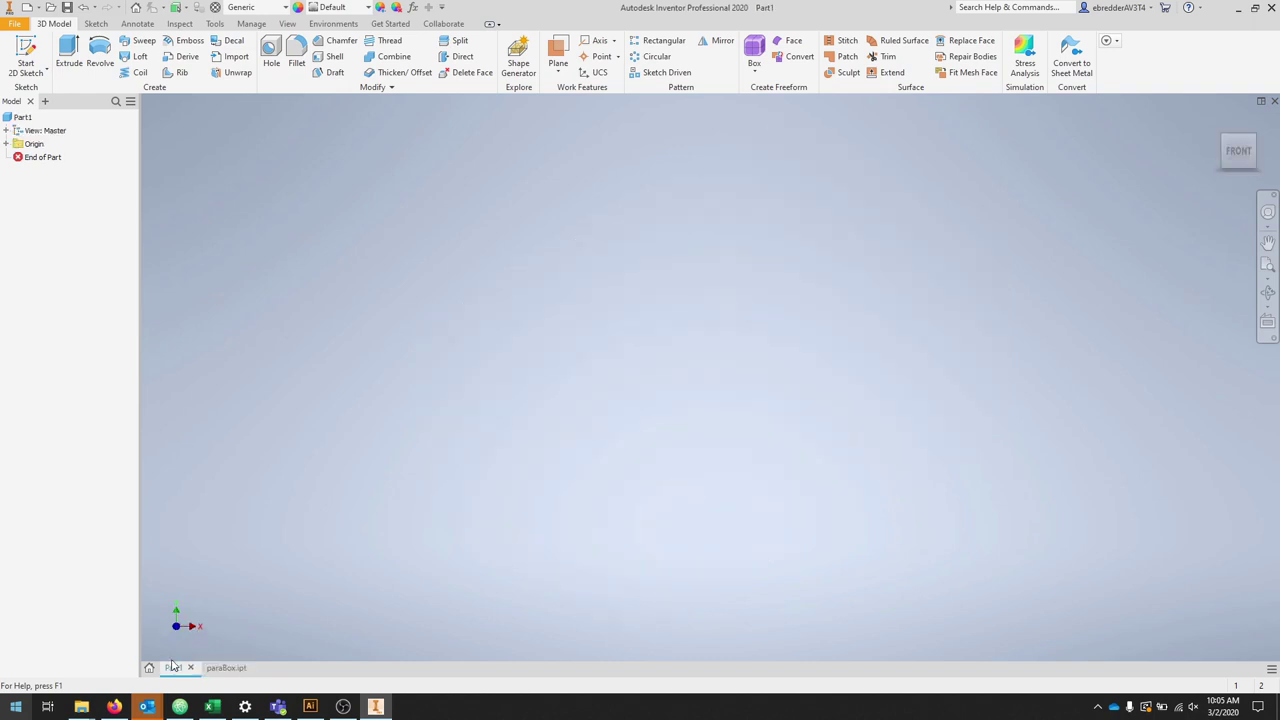
pyautogui.press('F6')
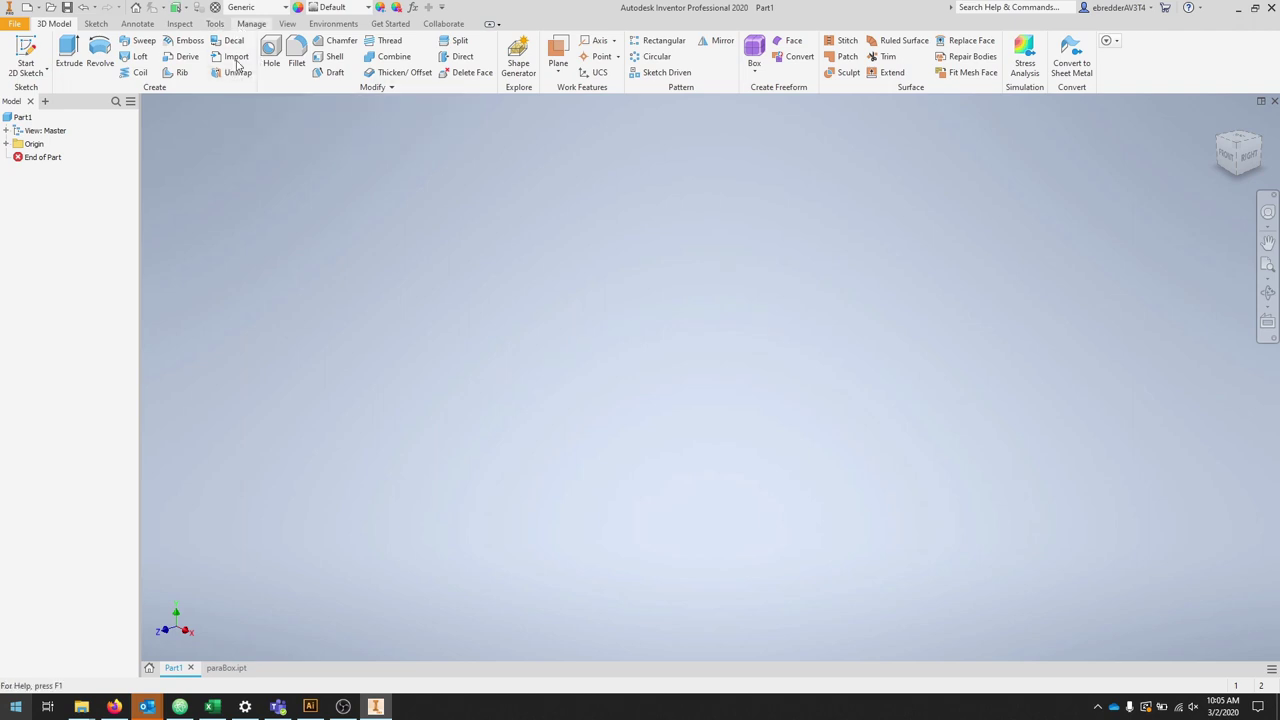
pyautogui.click(137, 55)
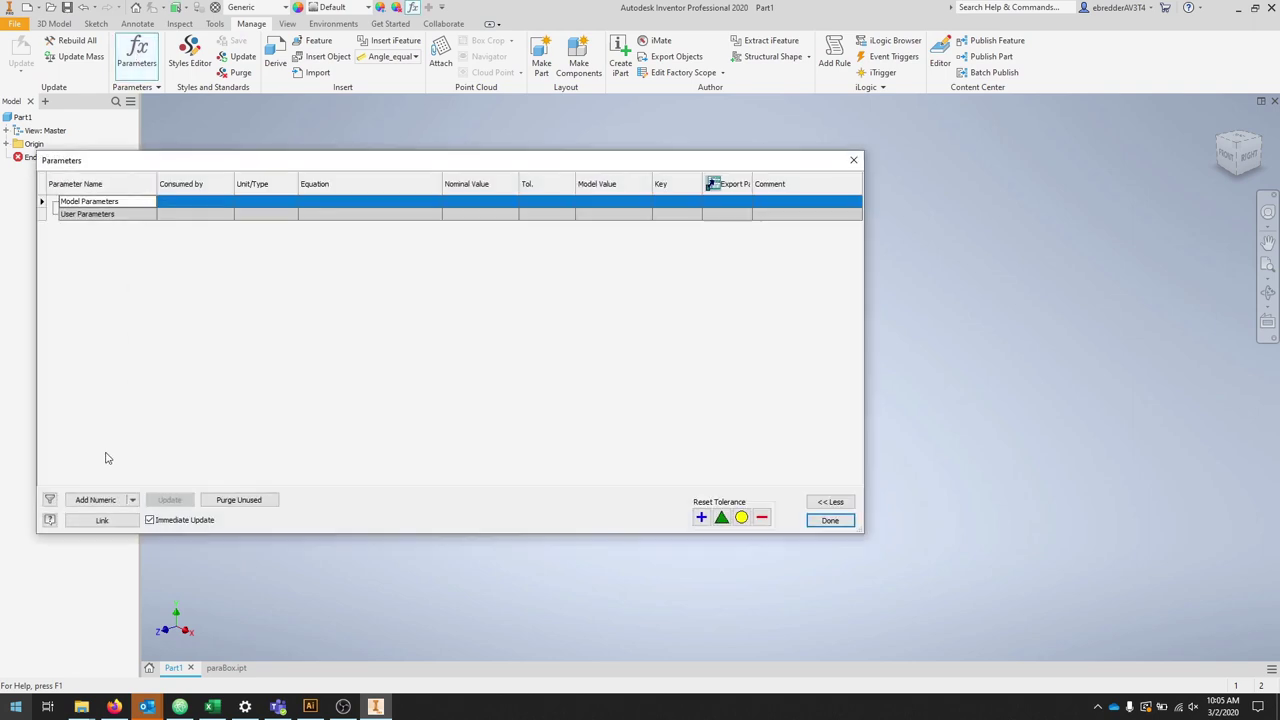
pyautogui.click(95, 500)
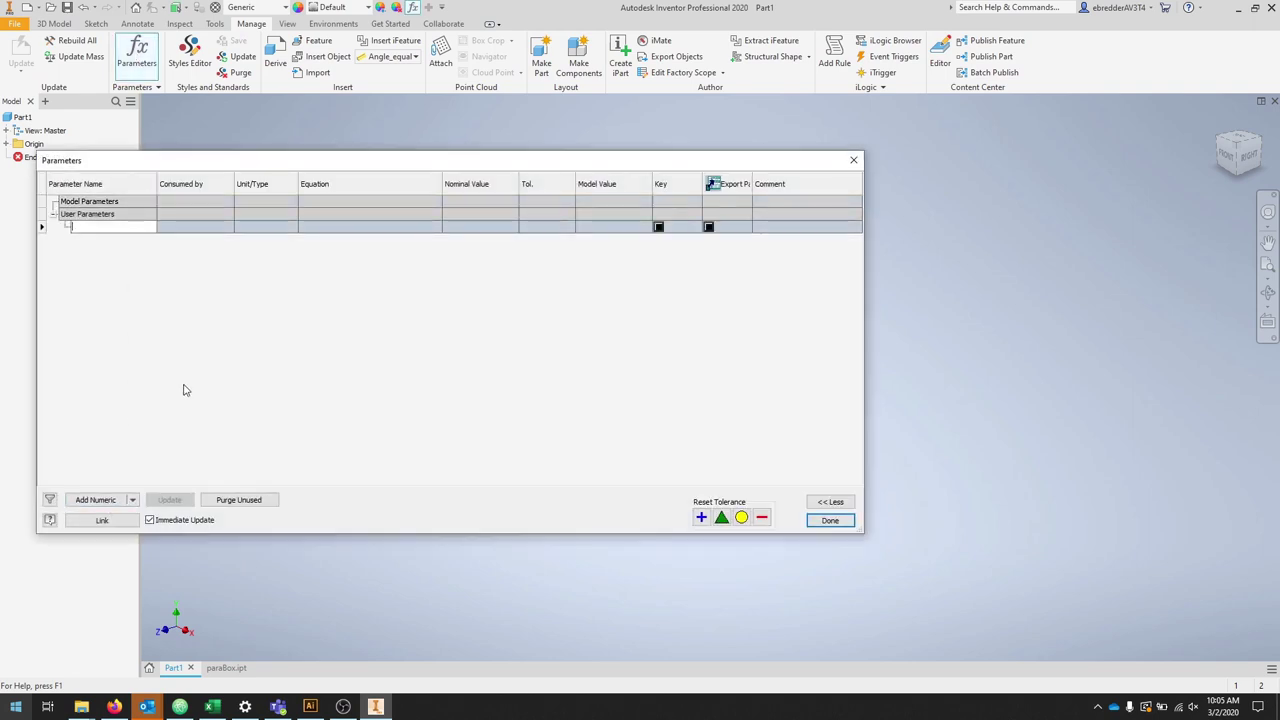
pyautogui.write('length')
pyautogui.press('Return')
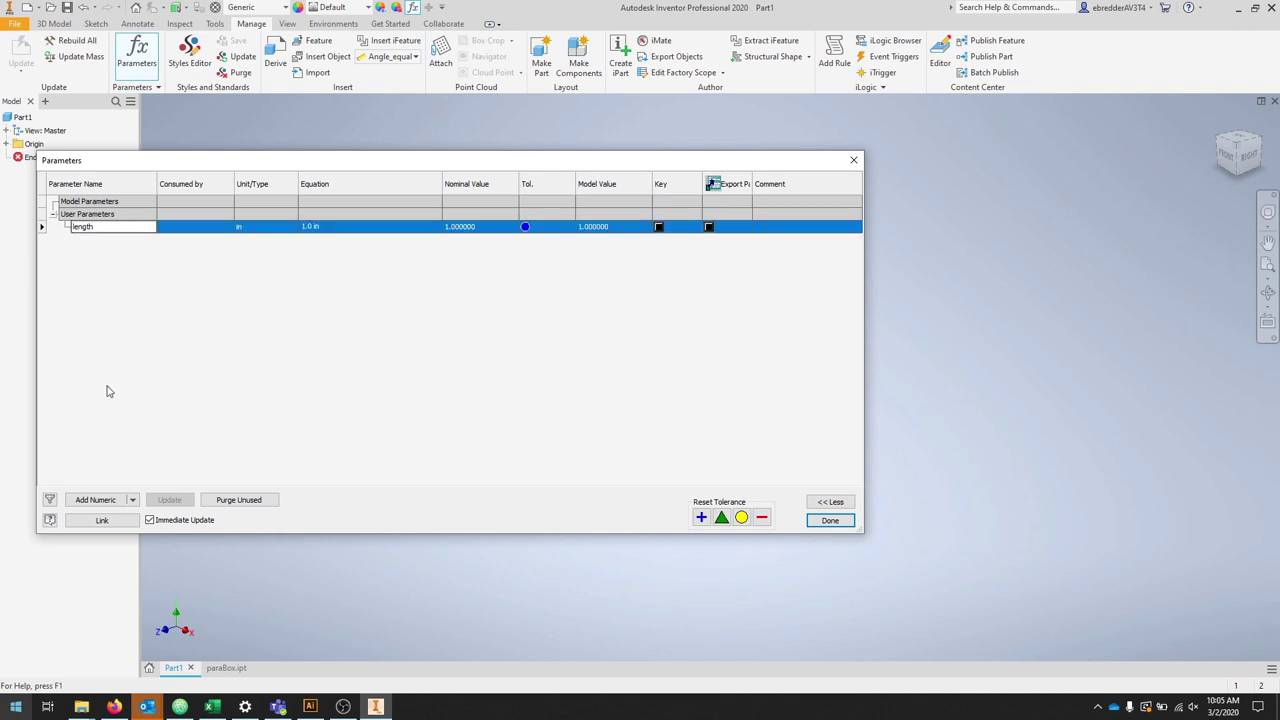
# - Add three more numeric user parameters named width, height and material
pyautogui.click(95, 500)
pyautogui.write('width')
pyautogui.press('Return')
pyautogui.click(100, 500)
pyautogui.write('height')
pyautogui.press('Return')
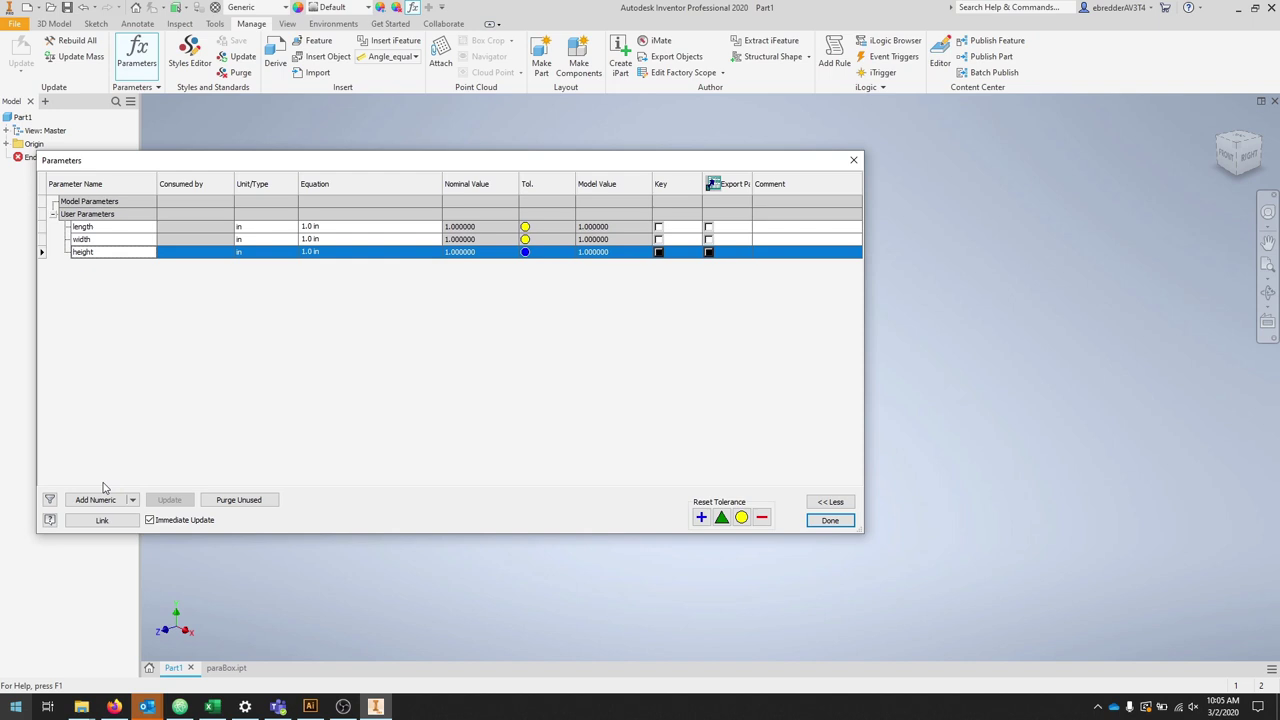
pyautogui.click(104, 500)
pyautogui.write('mater')
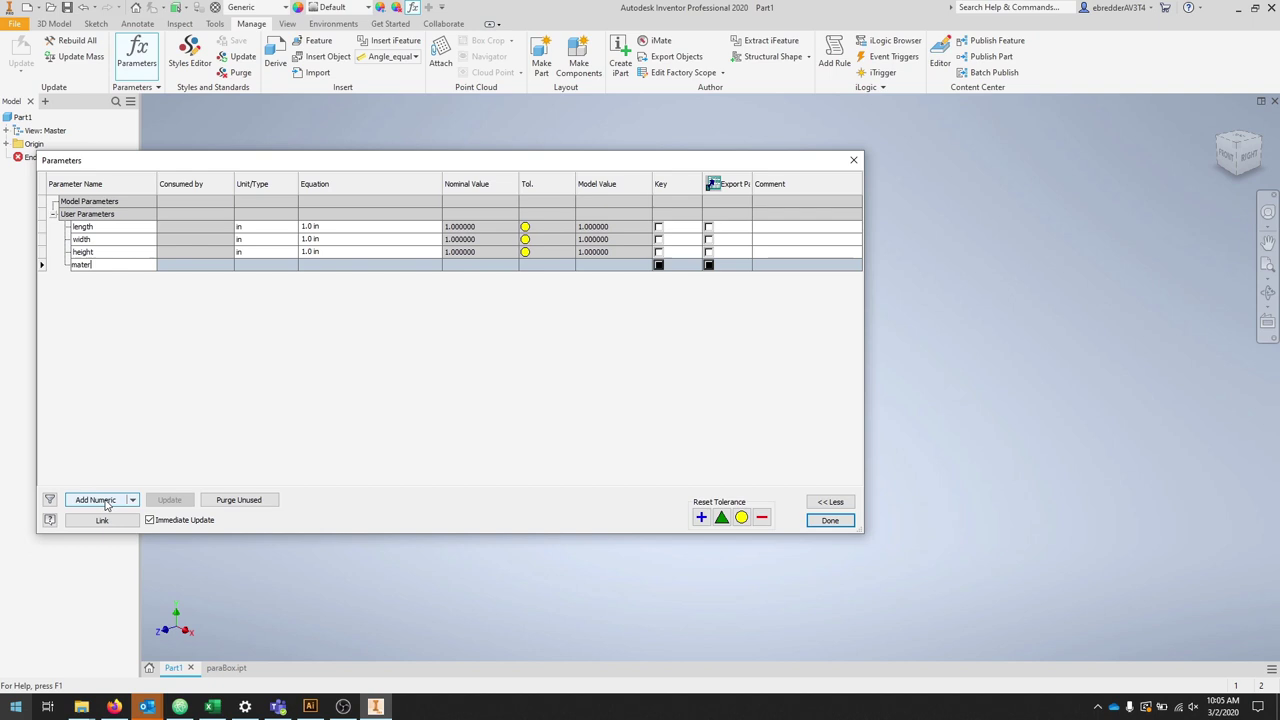
pyautogui.write('ial')
pyautogui.press('Return')
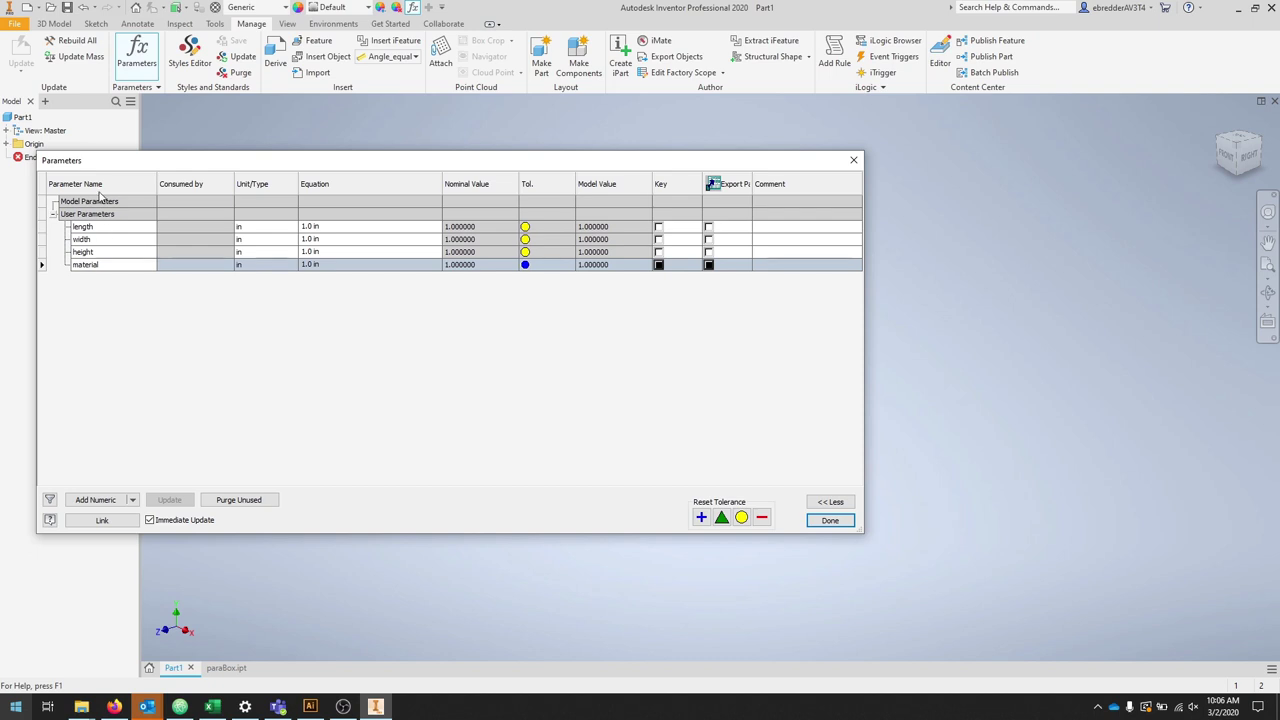
# - Set the user parameters to length 7 in, width 5 in, height 1.5 in and material .125 in, and close the parameter table
pyautogui.click(335, 227)
pyautogui.write('7')
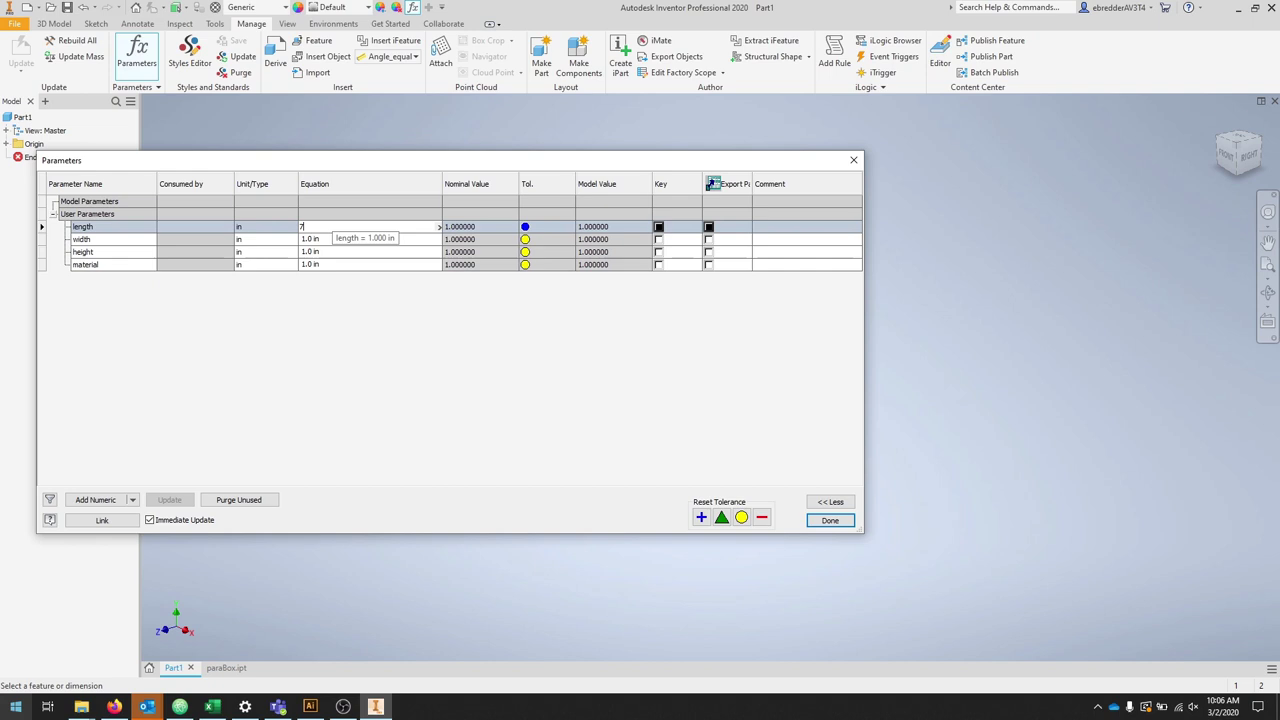
pyautogui.click(332, 240)
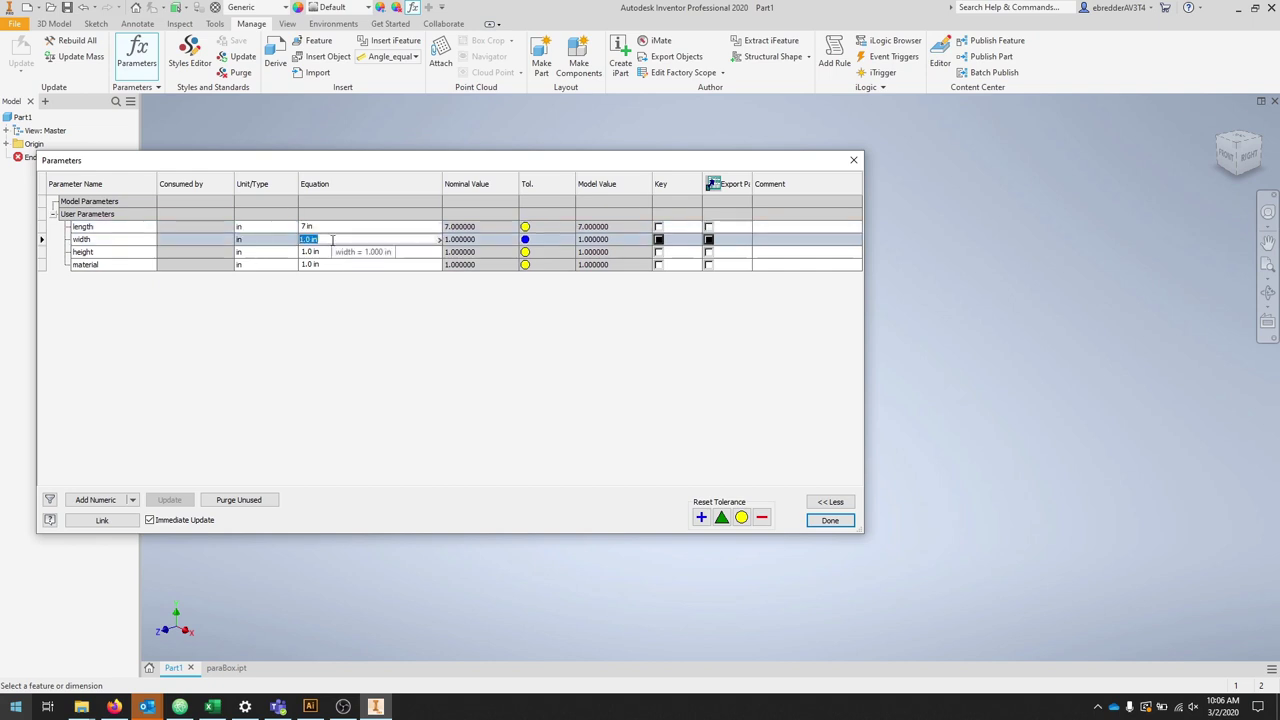
pyautogui.write('5')
pyautogui.click(330, 252)
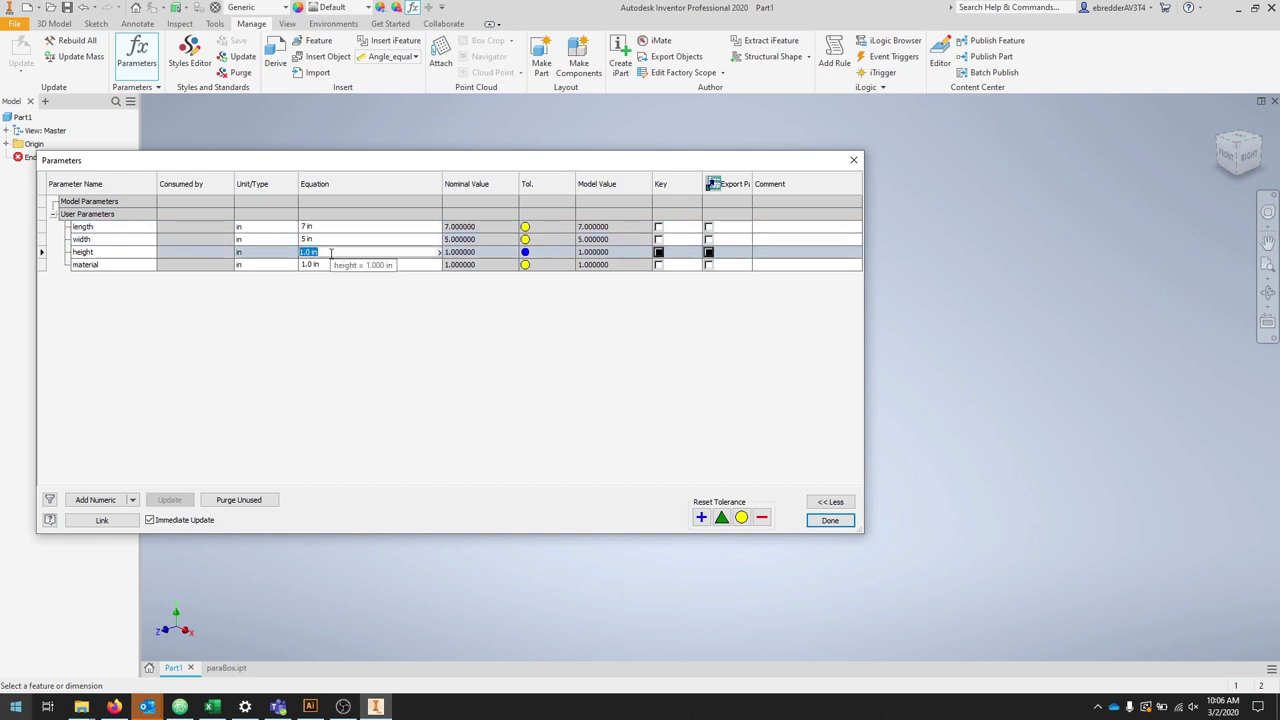
pyautogui.write('1.5')
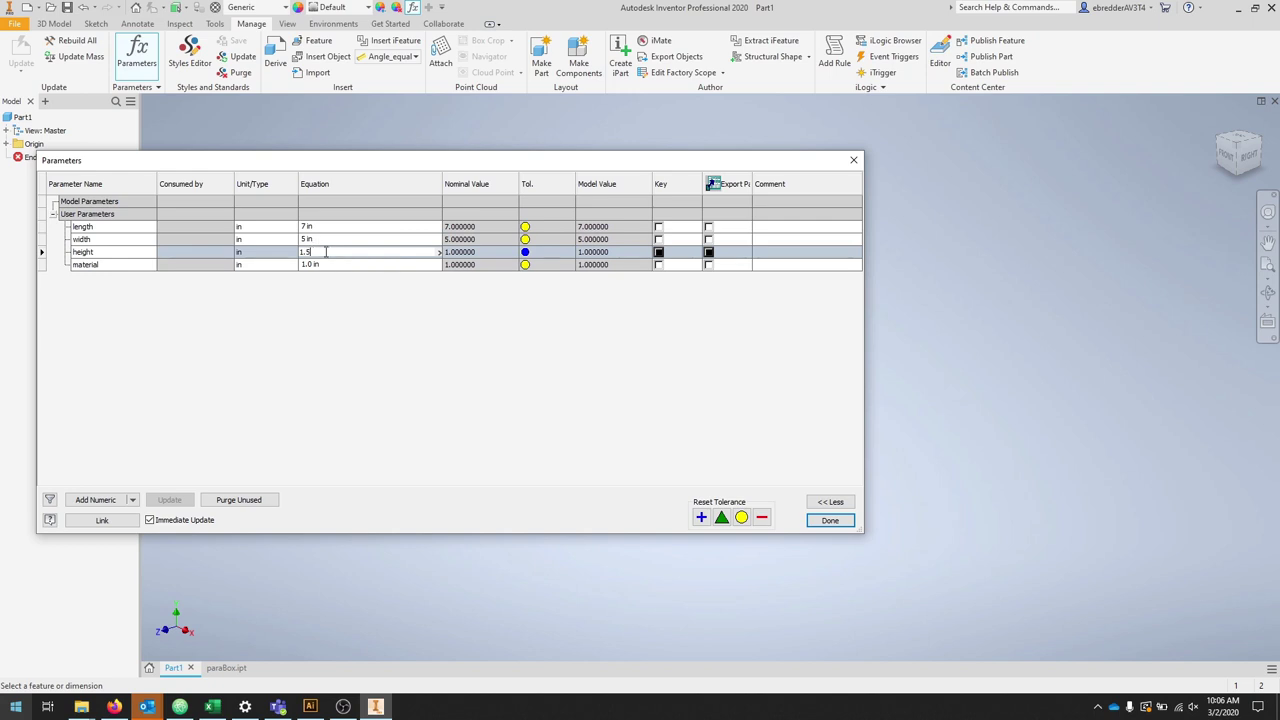
pyautogui.click(330, 264)
pyautogui.write('.125')
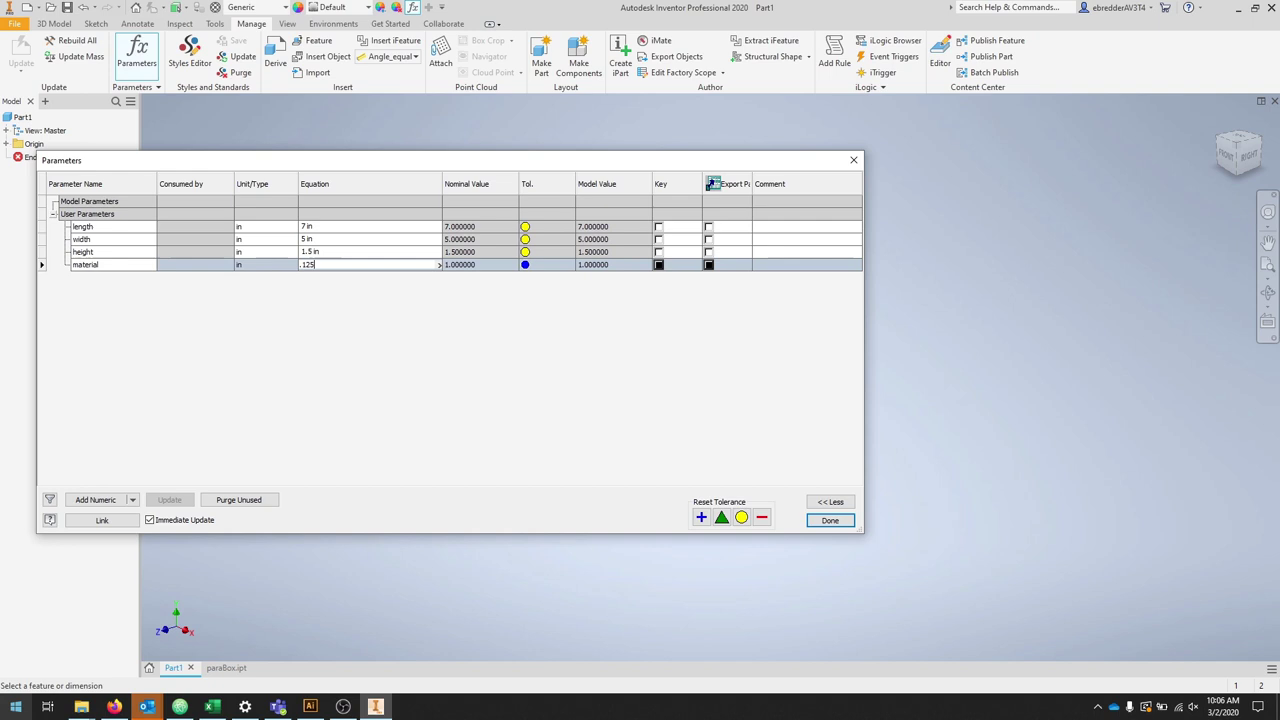
pyautogui.click(829, 520)
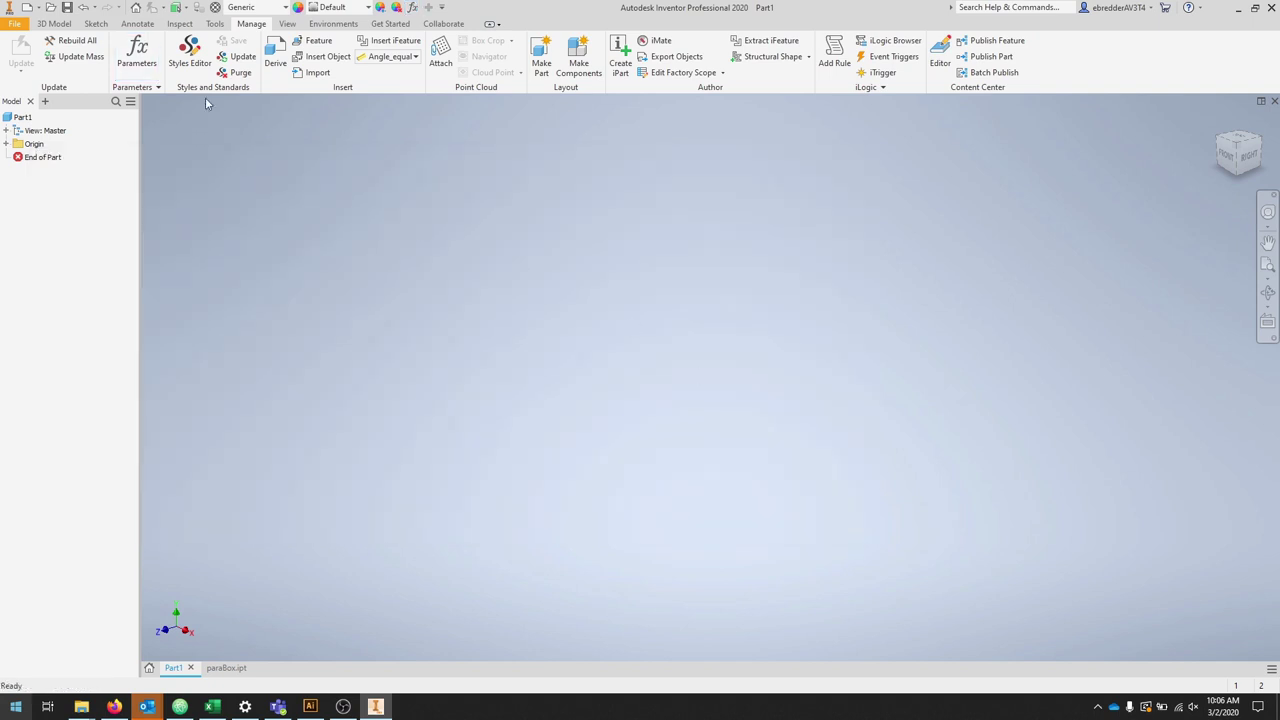
# - Start a 2D sketch on the horizontal origin plane
pyautogui.click(93, 24)
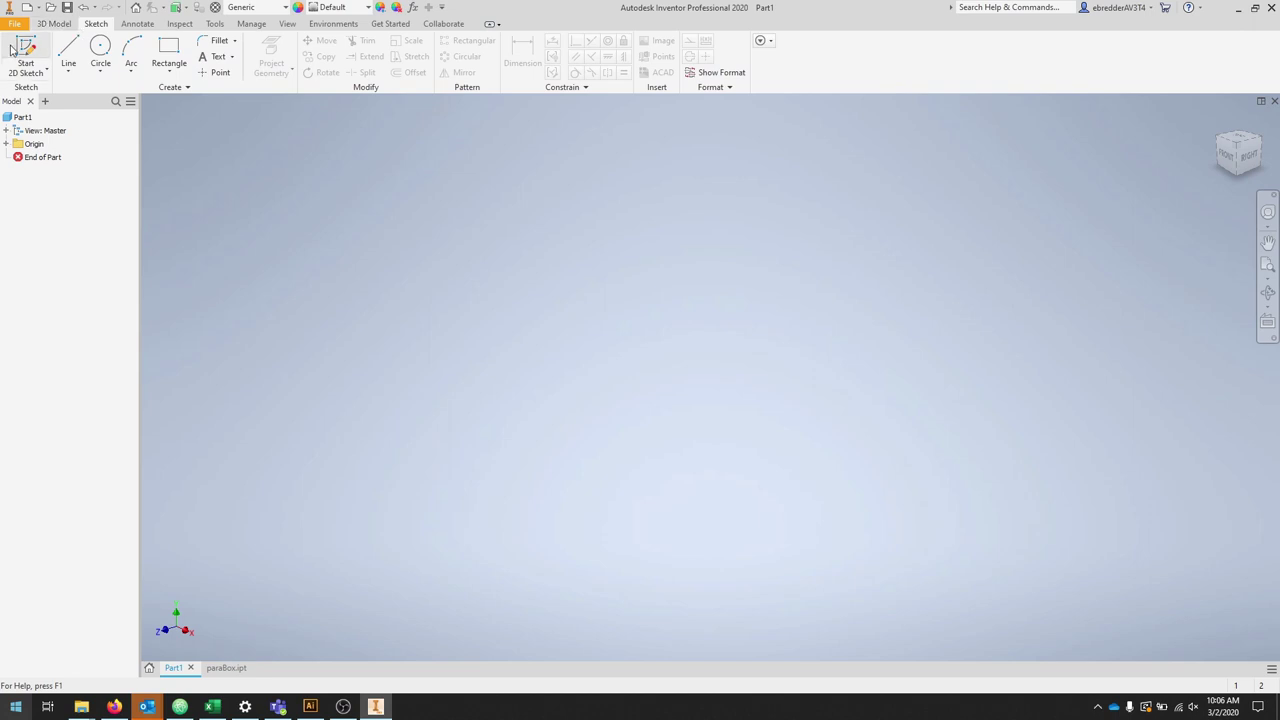
pyautogui.click(24, 52)
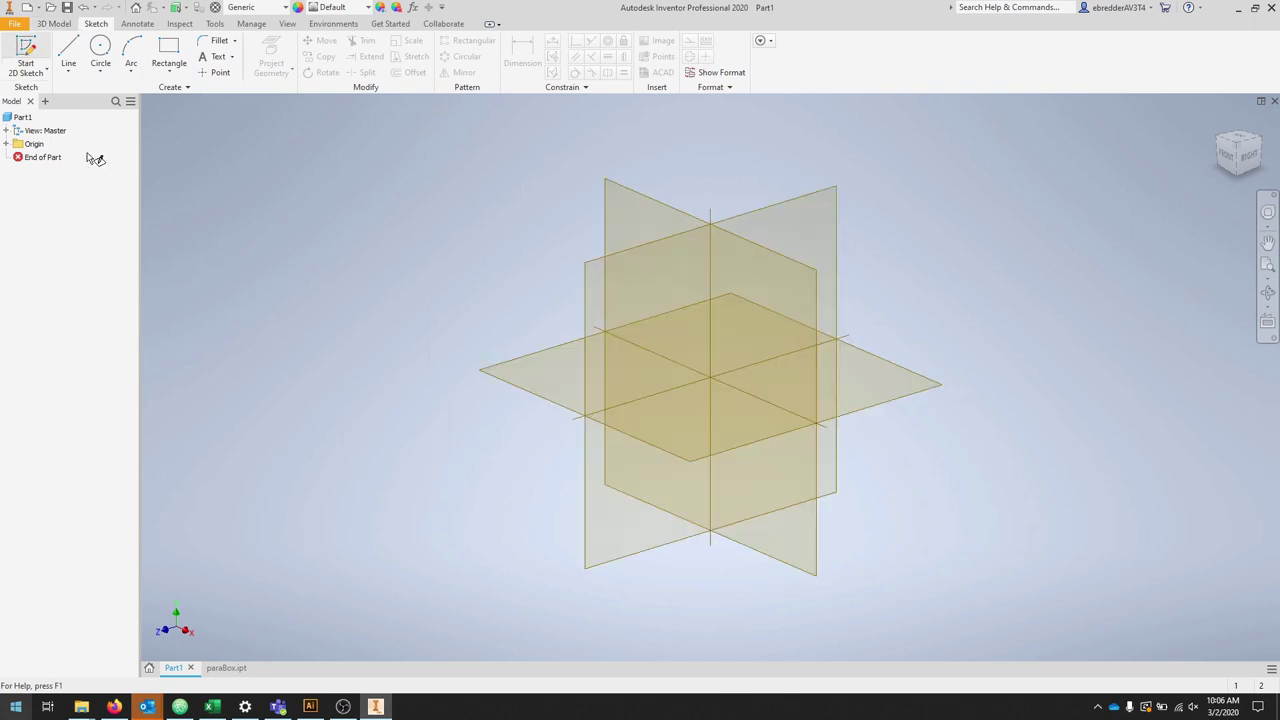
pyautogui.click(562, 392)
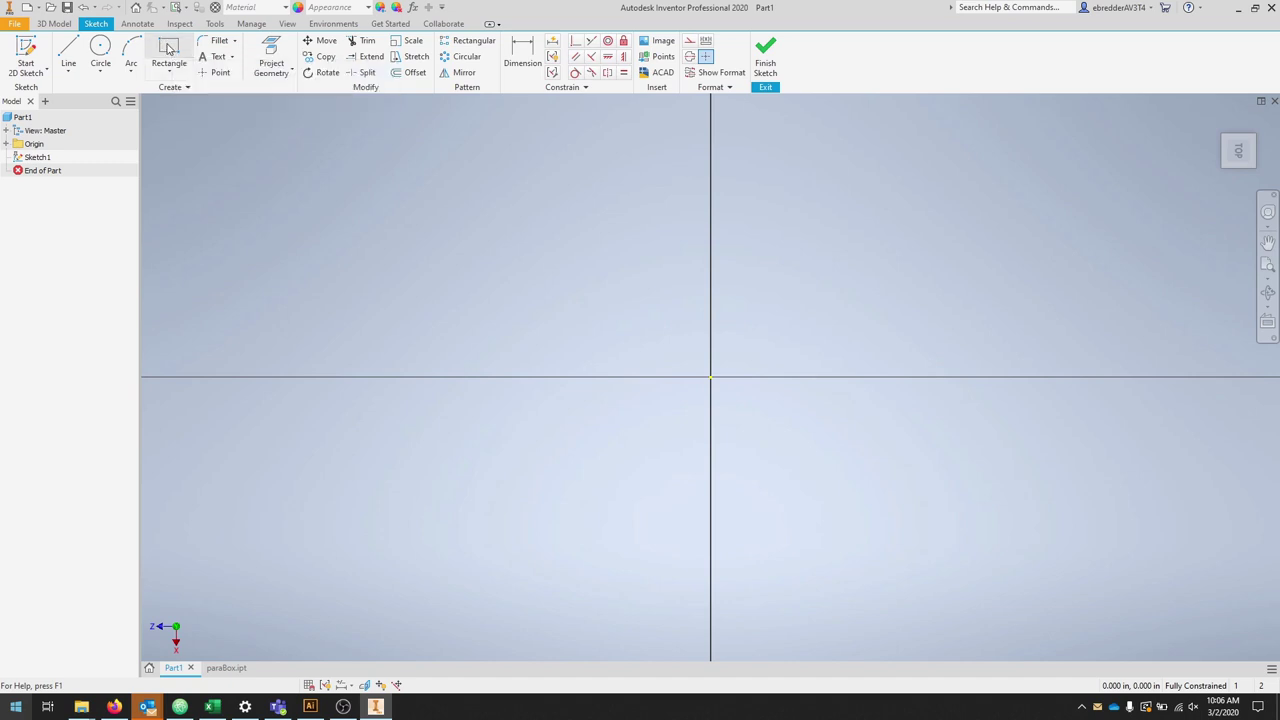
# - Draw a corner rectangle from the origin, sized by the width and length parameters, and finish the sketch
pyautogui.click(170, 52)
pyautogui.click(711, 379)
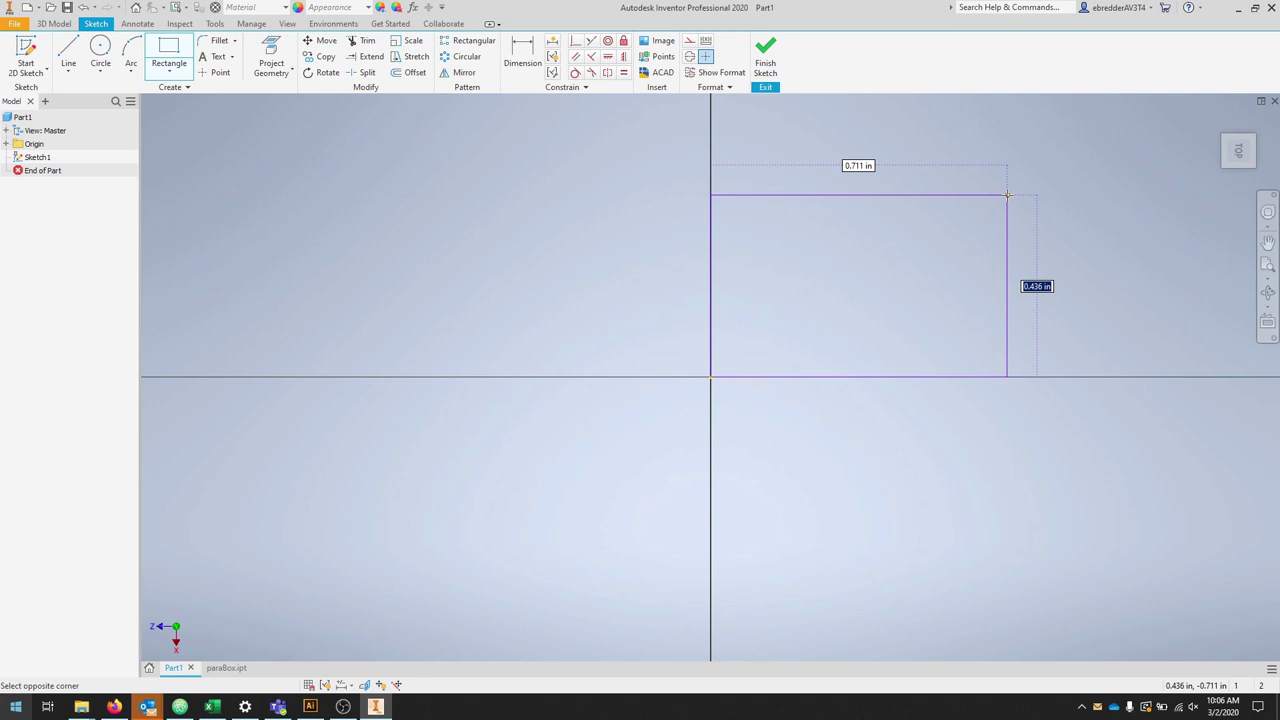
pyautogui.write('width')
pyautogui.press('Tab')
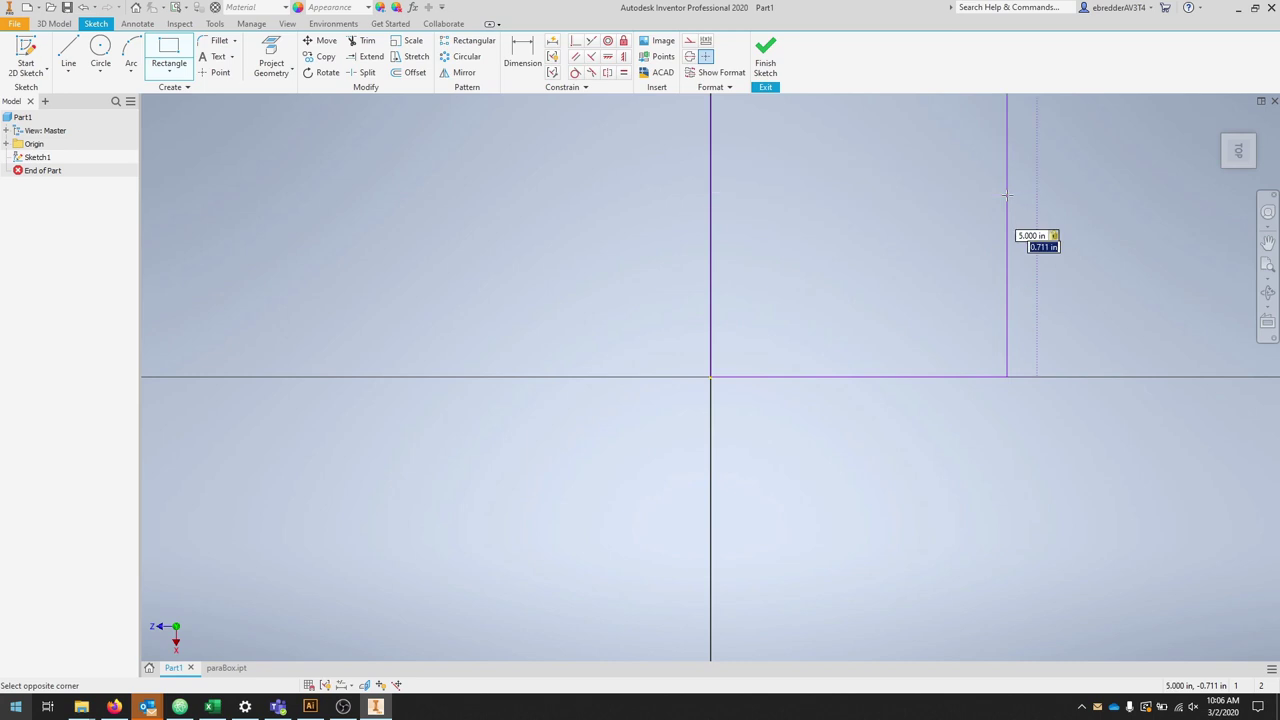
pyautogui.scroll(-2, 1007, 195)
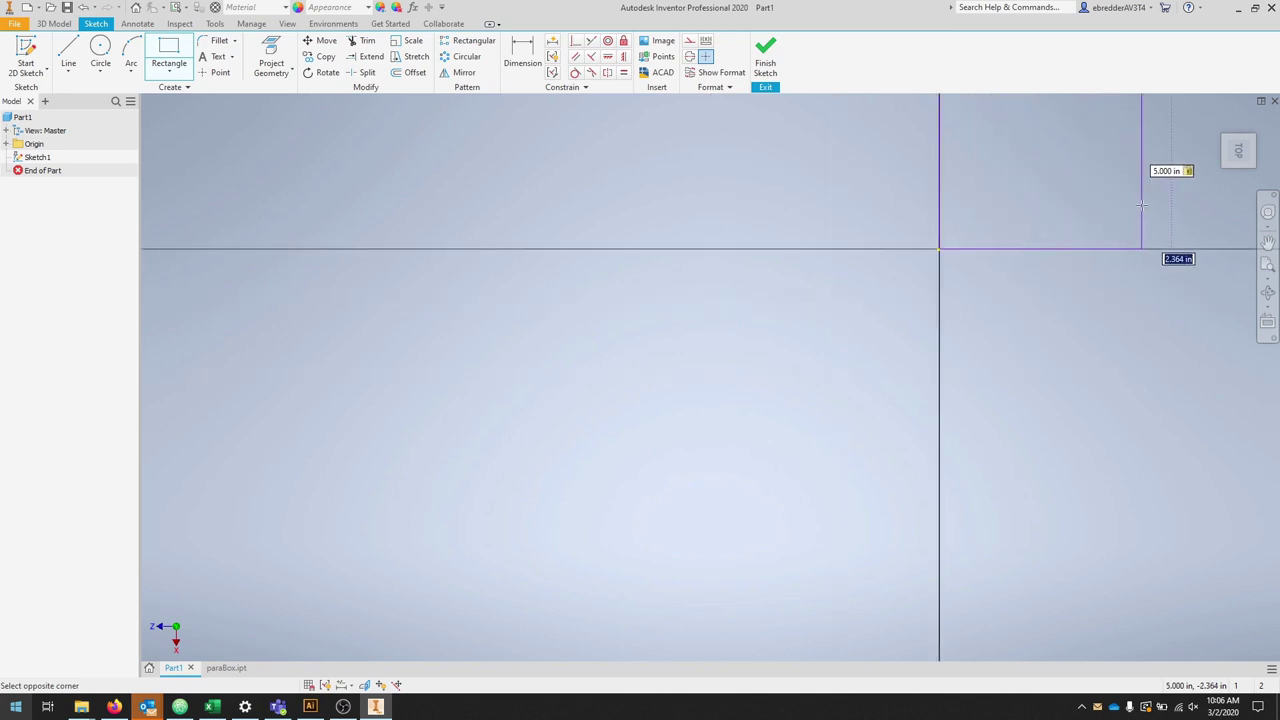
pyautogui.write('height')
pyautogui.press('Return')
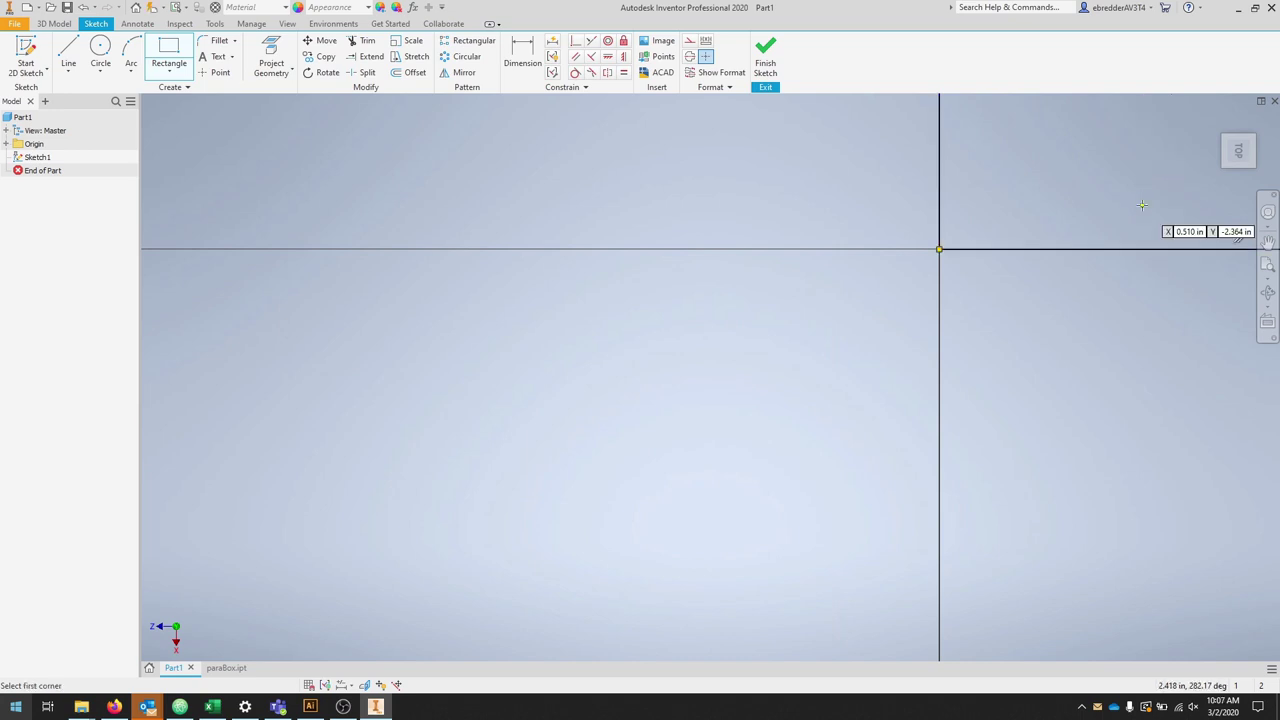
pyautogui.scroll(-3, 1142, 205)
pyautogui.scroll(3, 1071, 237)
pyautogui.moveTo(1143, 194)
pyautogui.mouseDown(button='middle')
pyautogui.moveTo(1071, 237)
pyautogui.moveTo(717, 246)
pyautogui.mouseUp(button='middle')
pyautogui.scroll(-1, 580, 240)
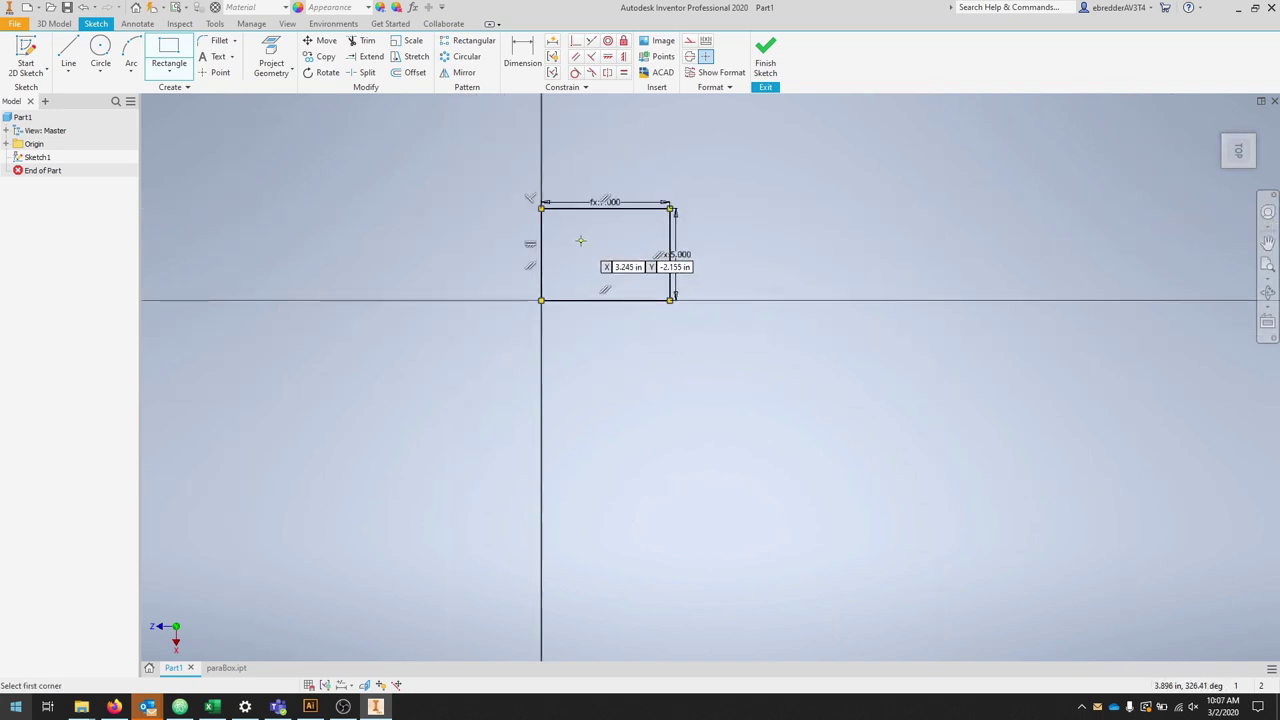
pyautogui.scroll(2, 580, 240)
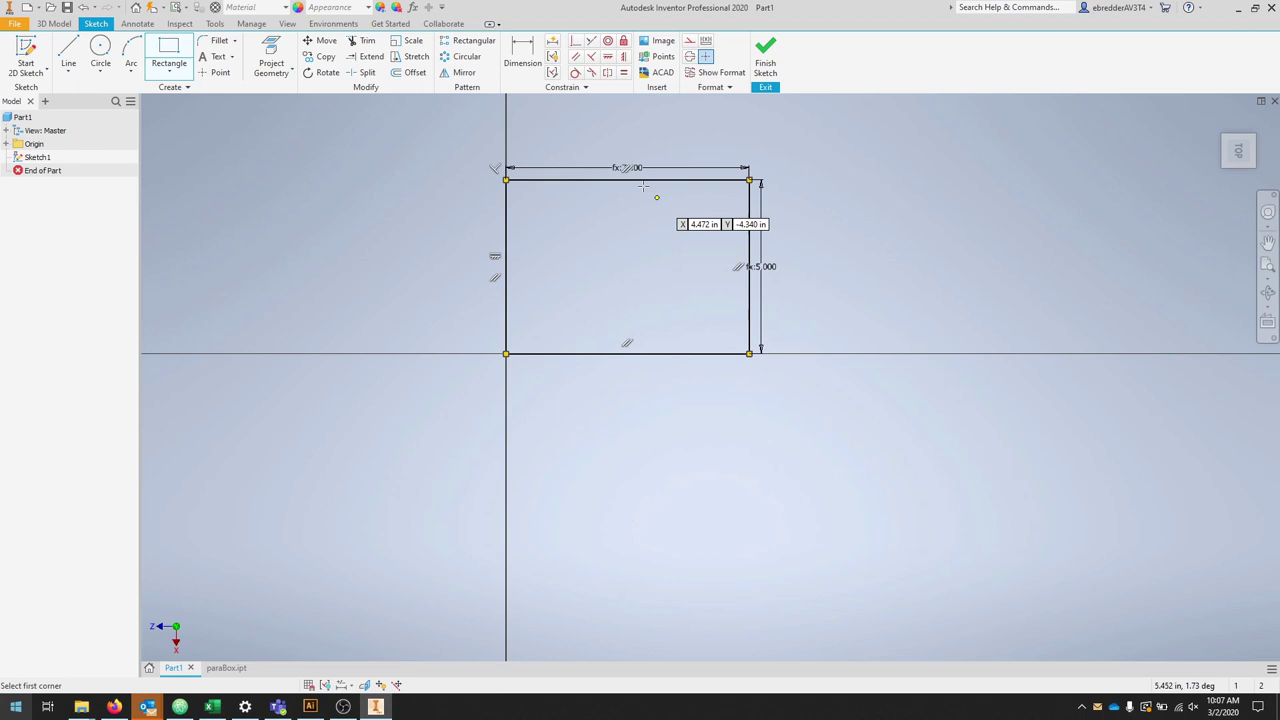
pyautogui.click(765, 55)
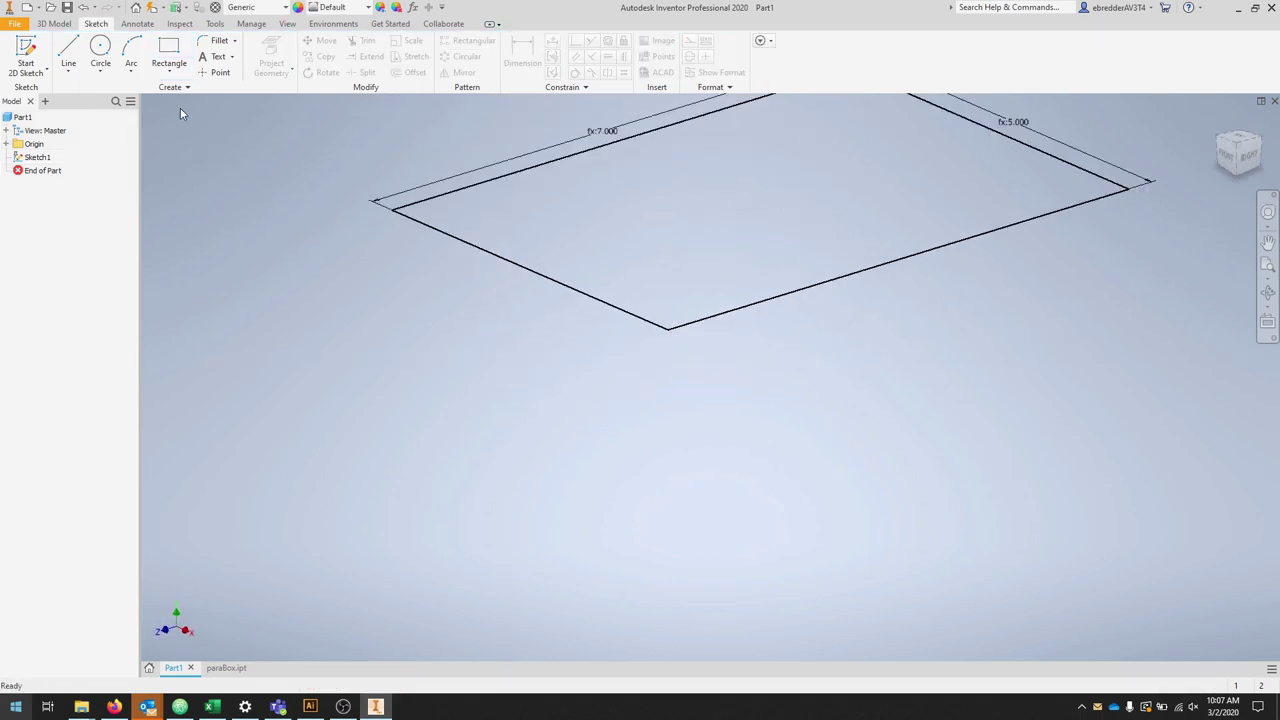
# - Extrude the rectangular profile upward by a distance set to the height parameter
pyautogui.press('e')
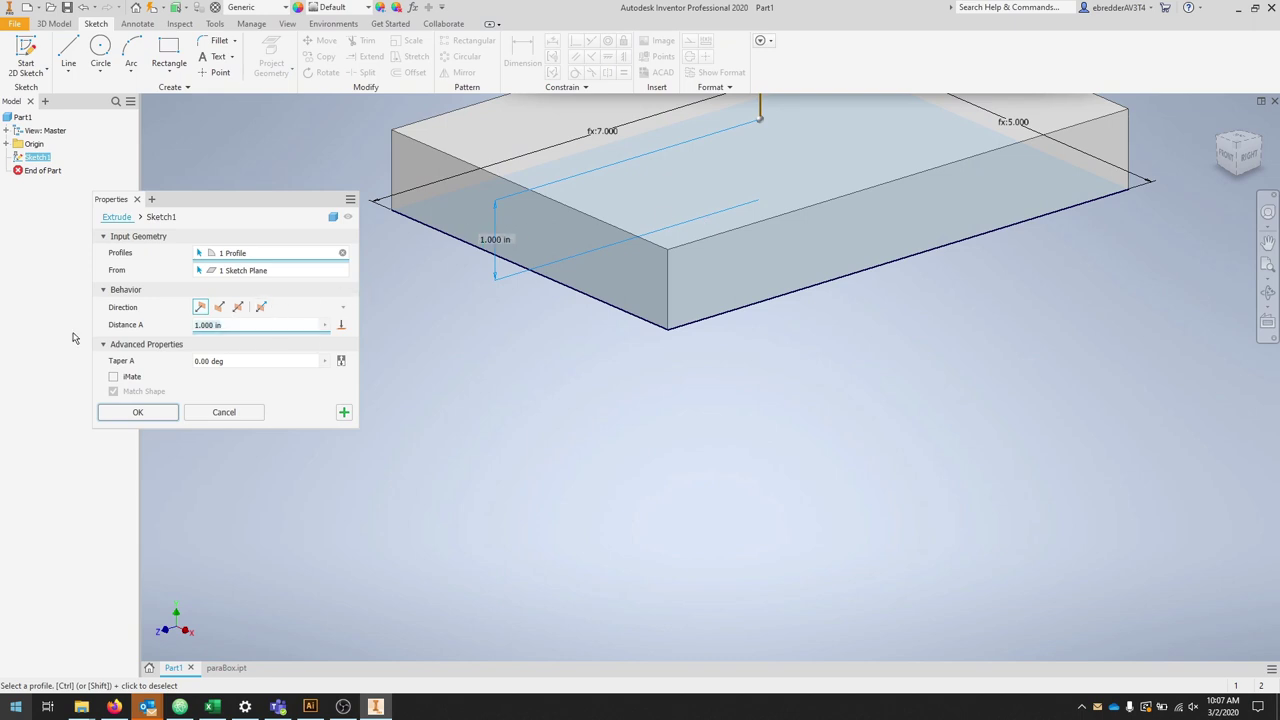
pyautogui.write('height')
pyautogui.click(138, 412)
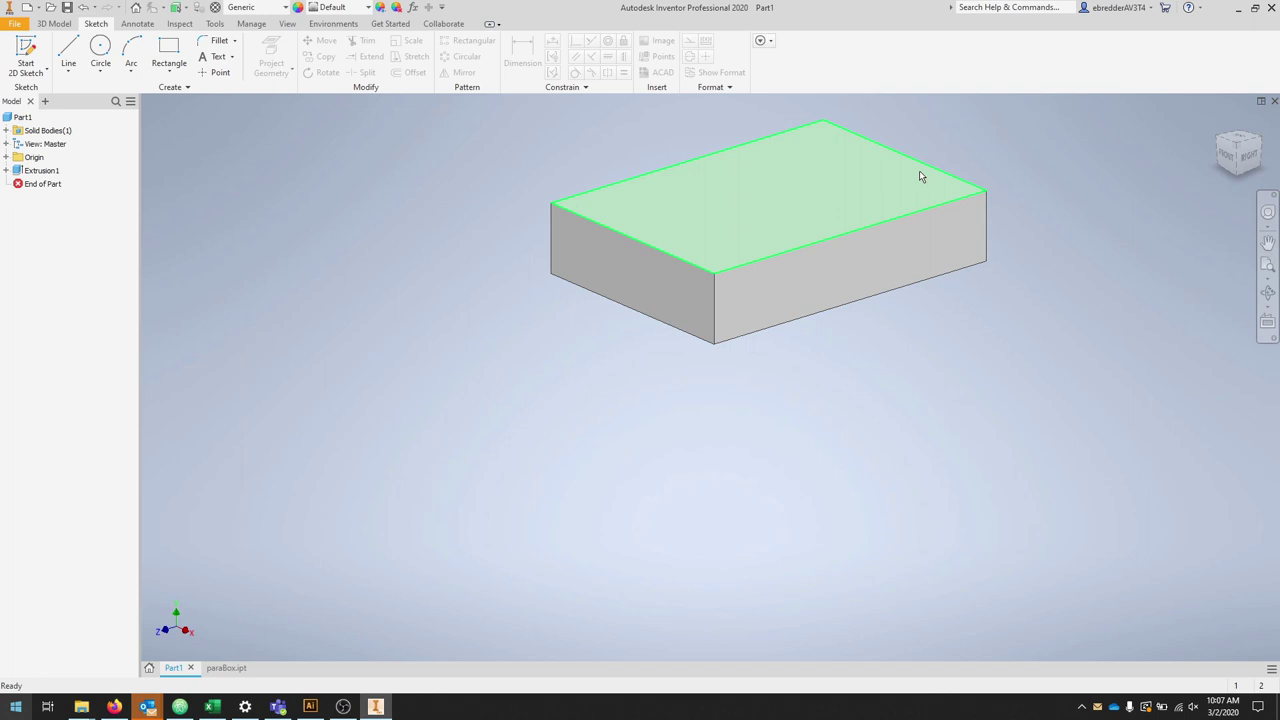
# - Shell the solid block with its upper face removed and the wall thickness set to the material parameter
pyautogui.moveTo(941, 197)
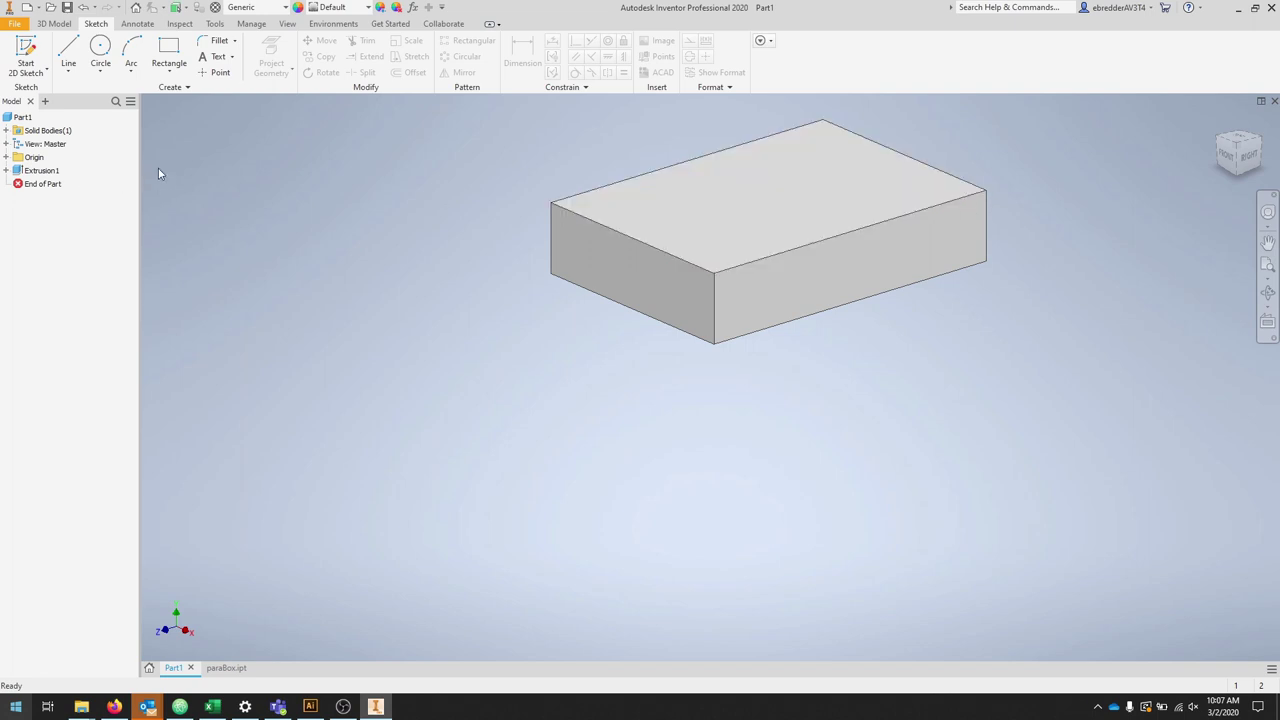
pyautogui.click(56, 24)
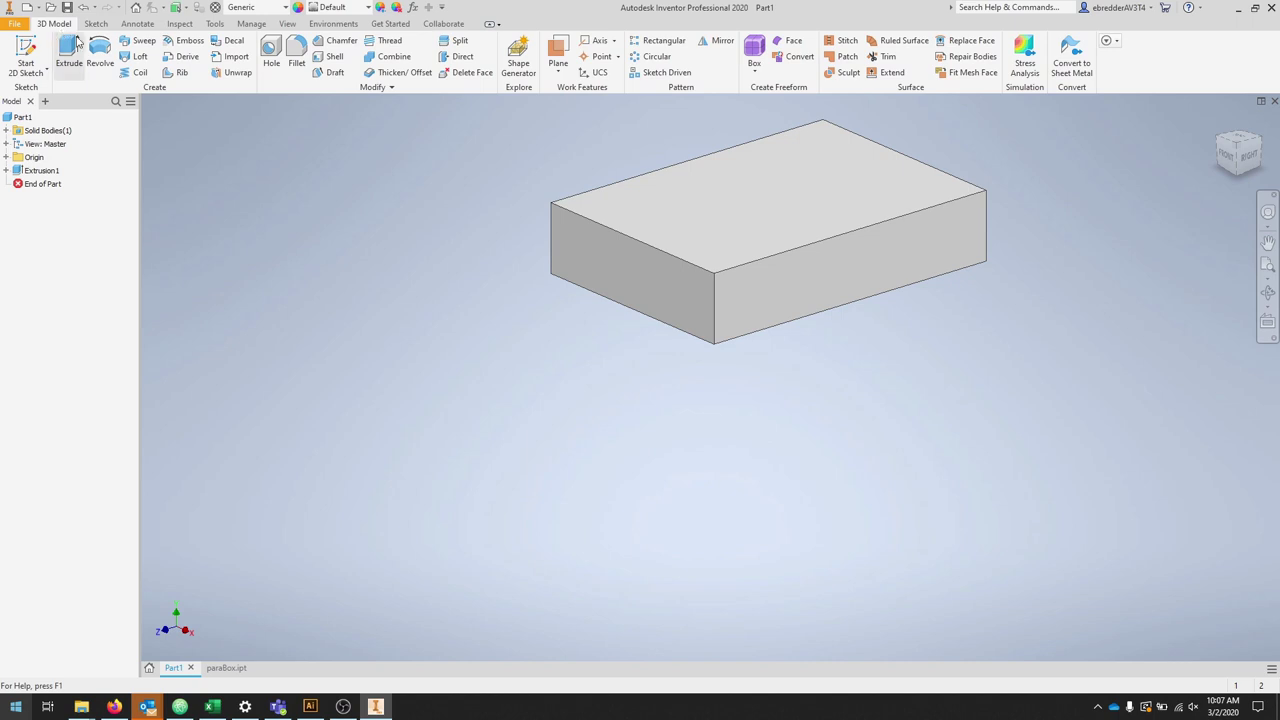
pyautogui.click(336, 58)
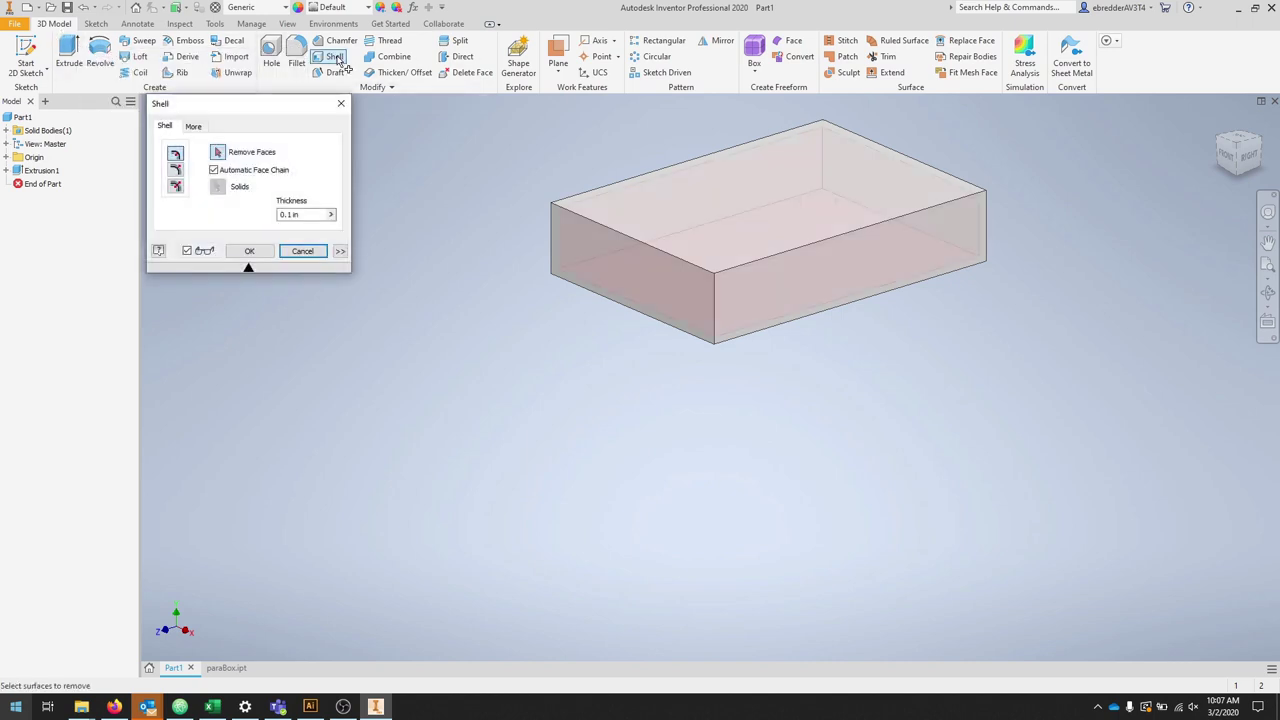
pyautogui.click(795, 195)
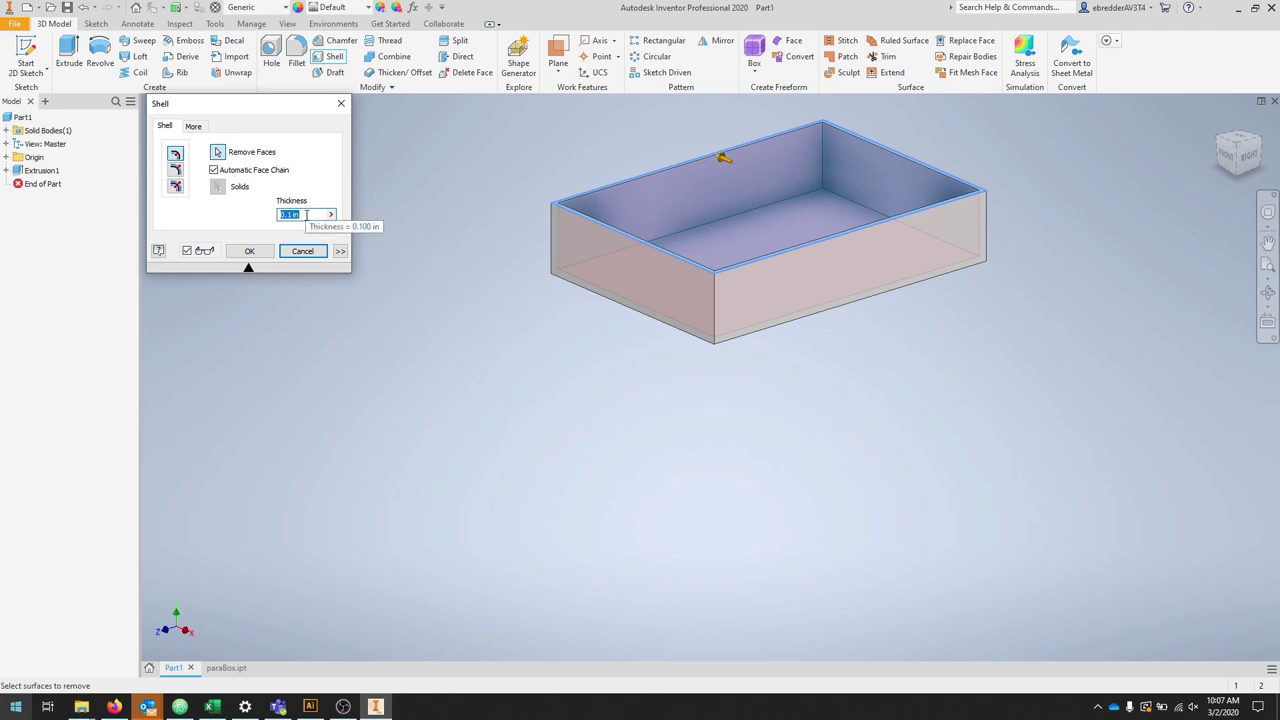
pyautogui.write('materia')
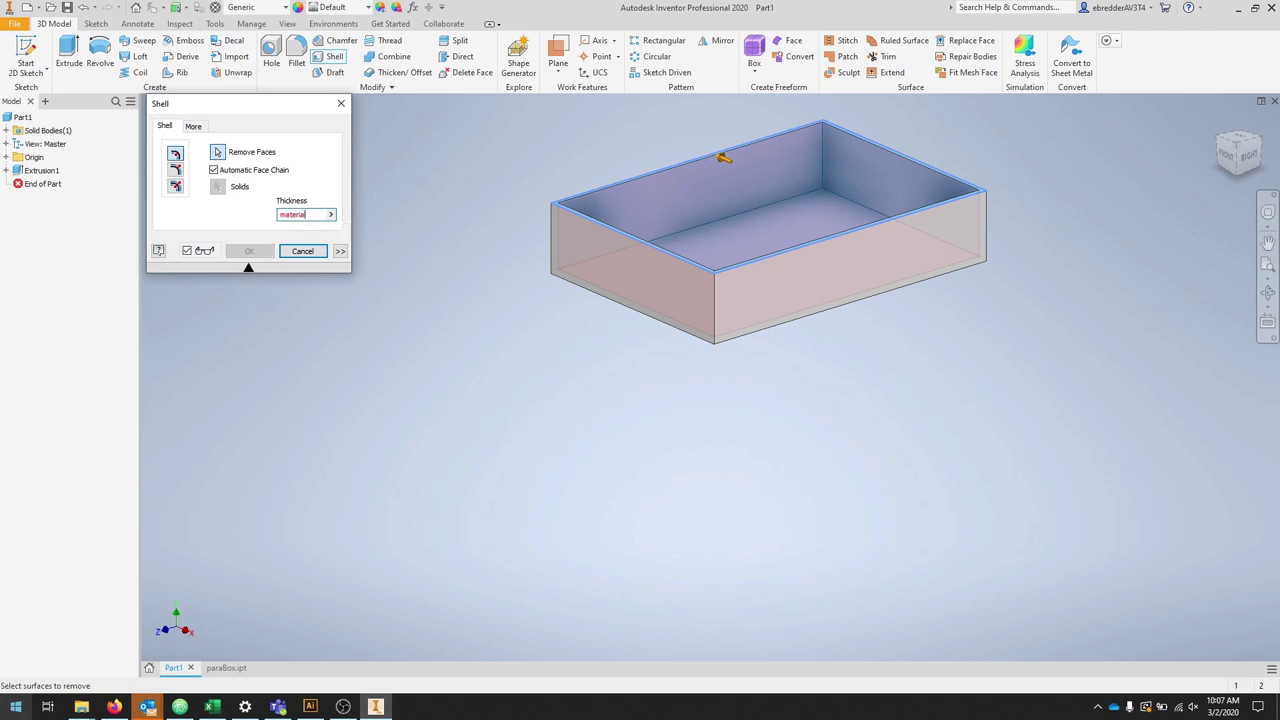
pyautogui.write('l')
pyautogui.click(262, 251)
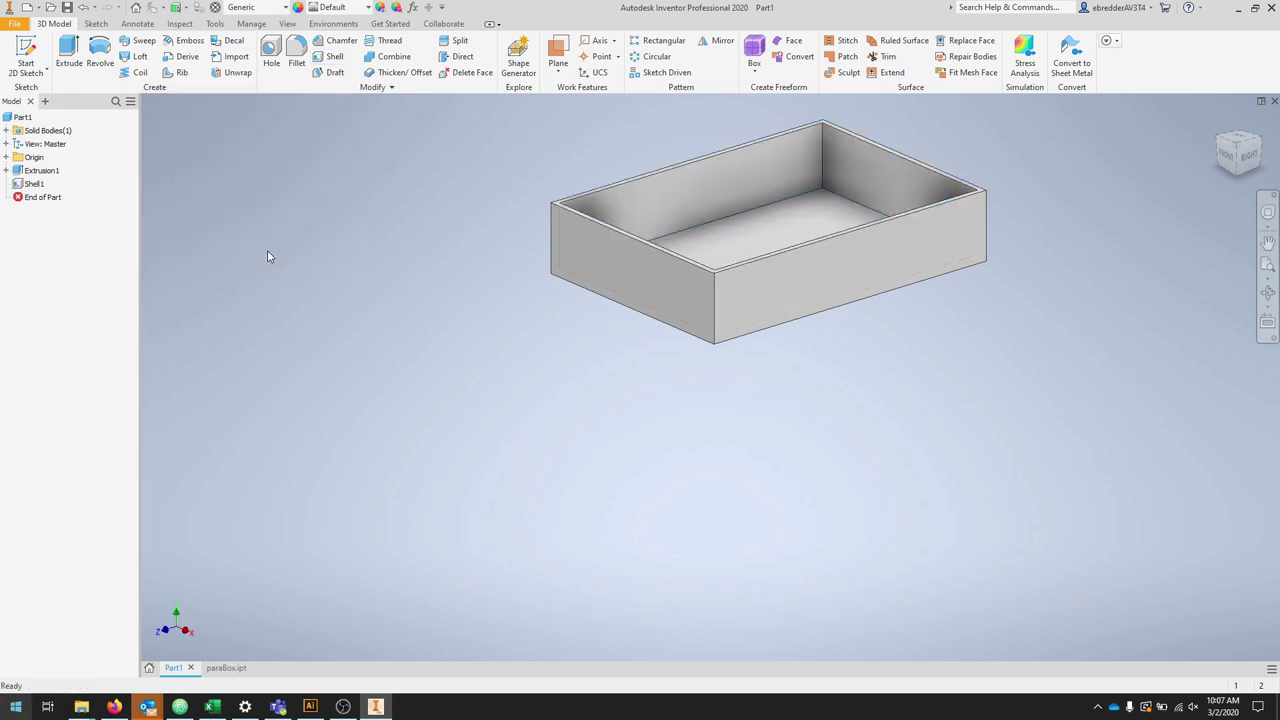
pyautogui.scroll(-3, 800, 216)
pyautogui.moveTo(766, 220); pyautogui.dragTo(705, 311, button='middle')
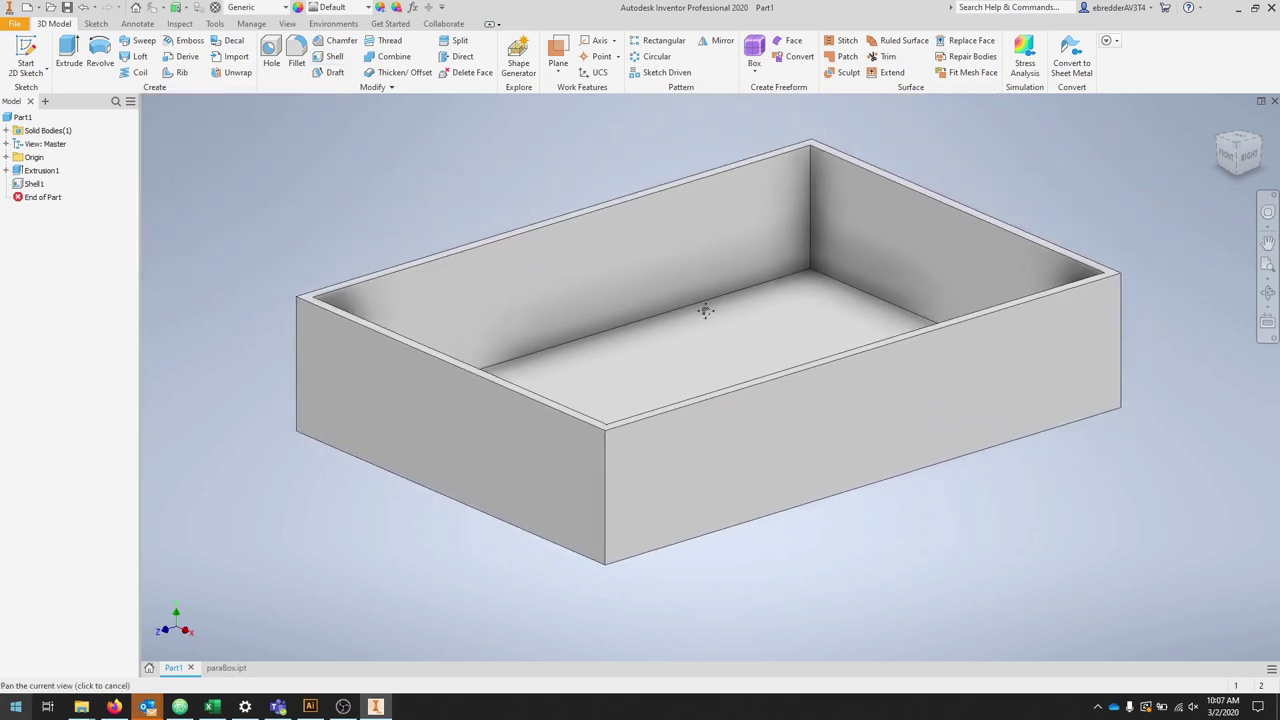
pyautogui.scroll(3, 705, 313)
pyautogui.scroll(-3, 702, 312)
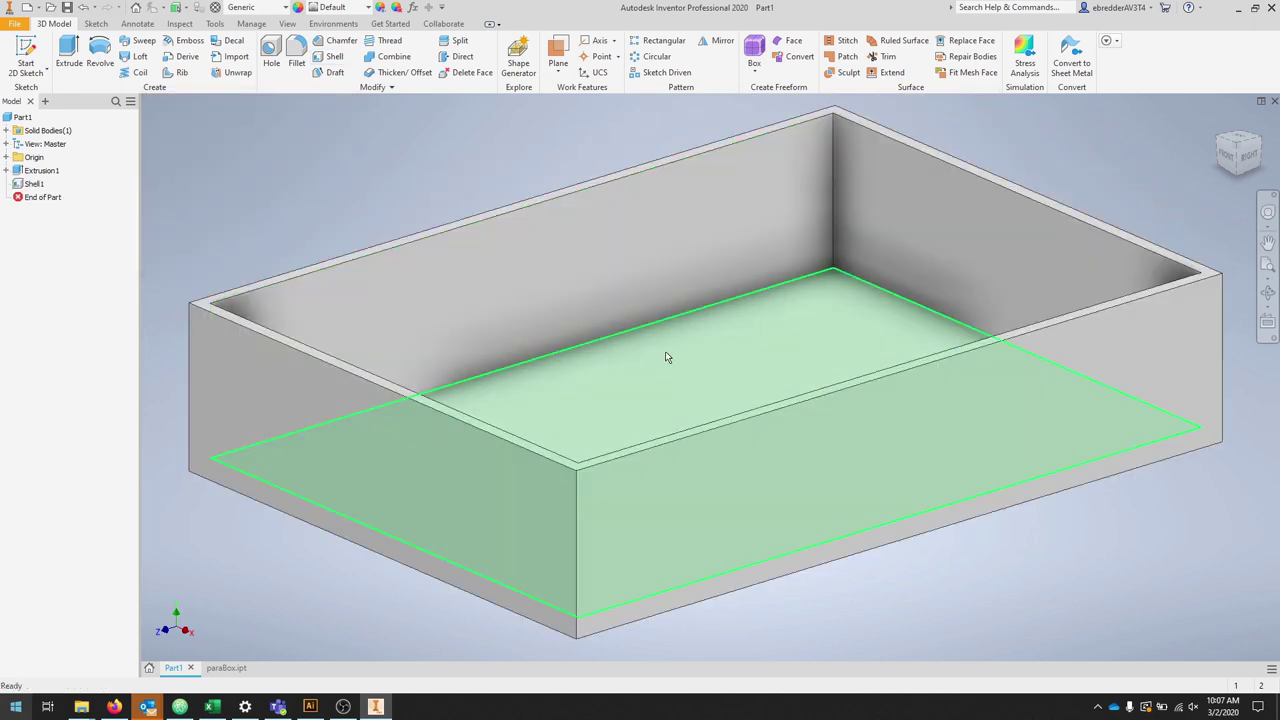
pyautogui.moveTo(667, 357)
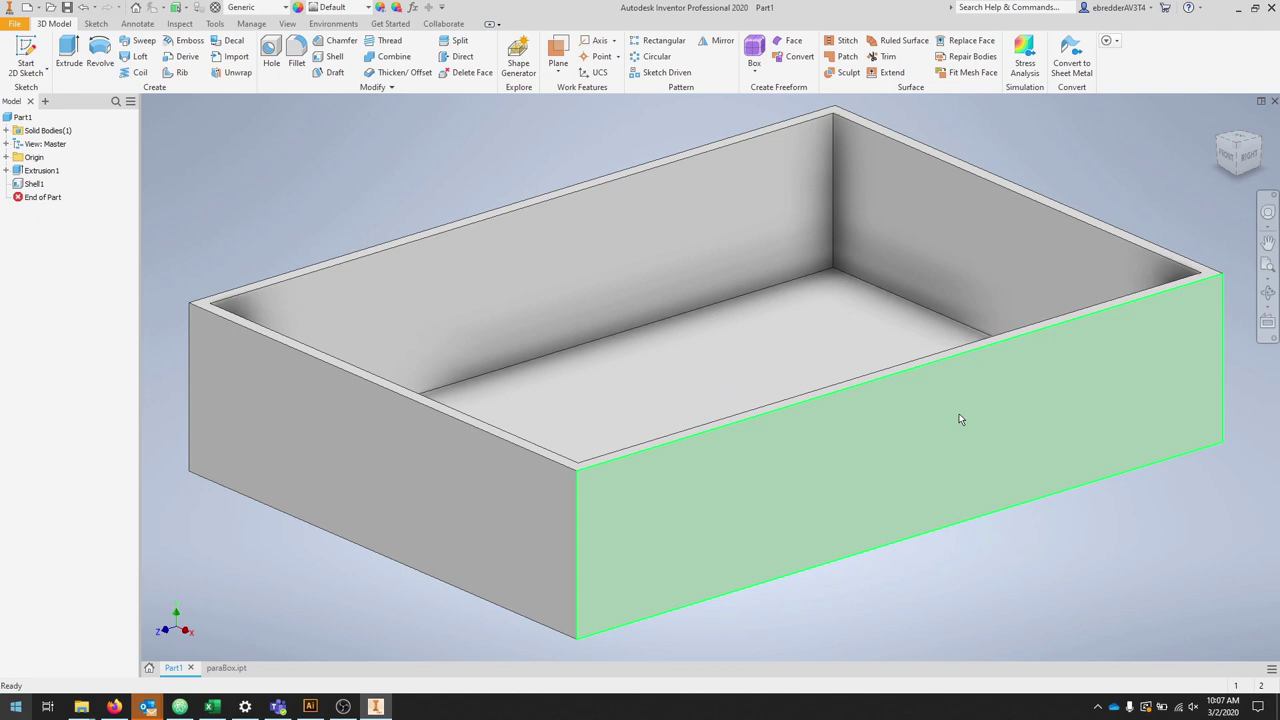
# - Show the iLogic browser and add a new rule named material_height to the part
pyautogui.moveTo(981, 440)
pyautogui.click(250, 24)
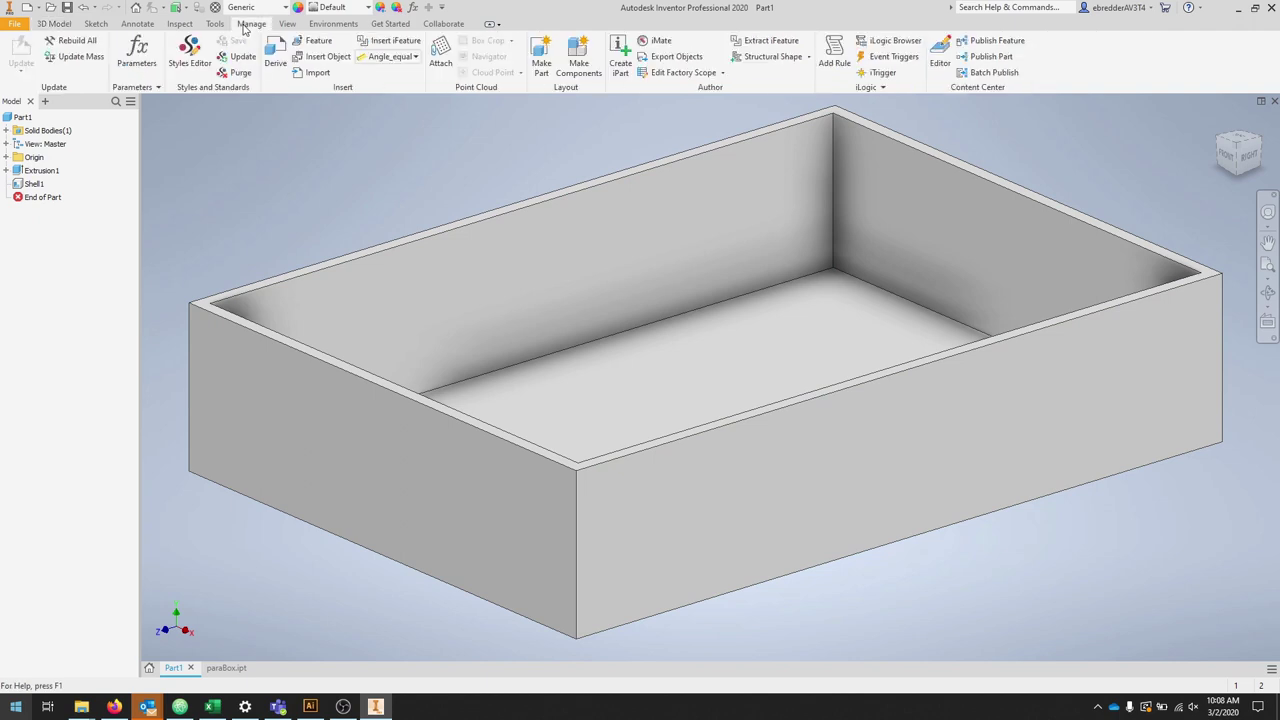
pyautogui.click(890, 40)
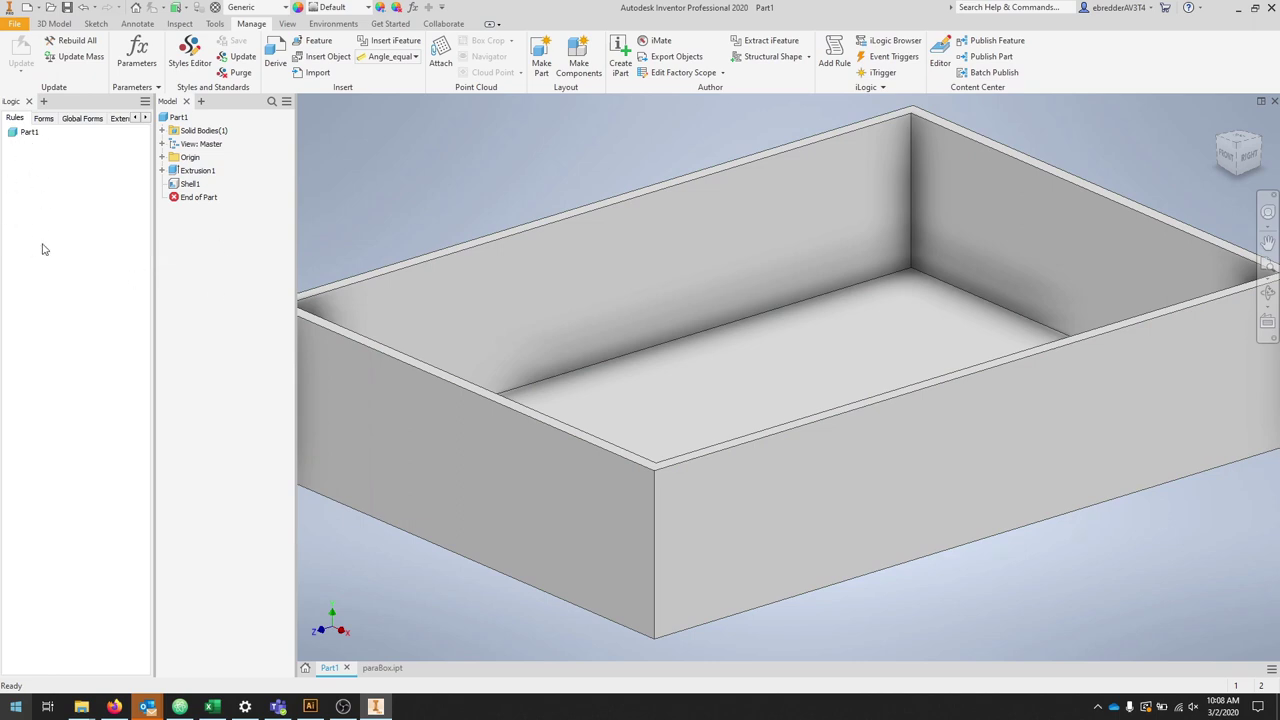
pyautogui.click(834, 55)
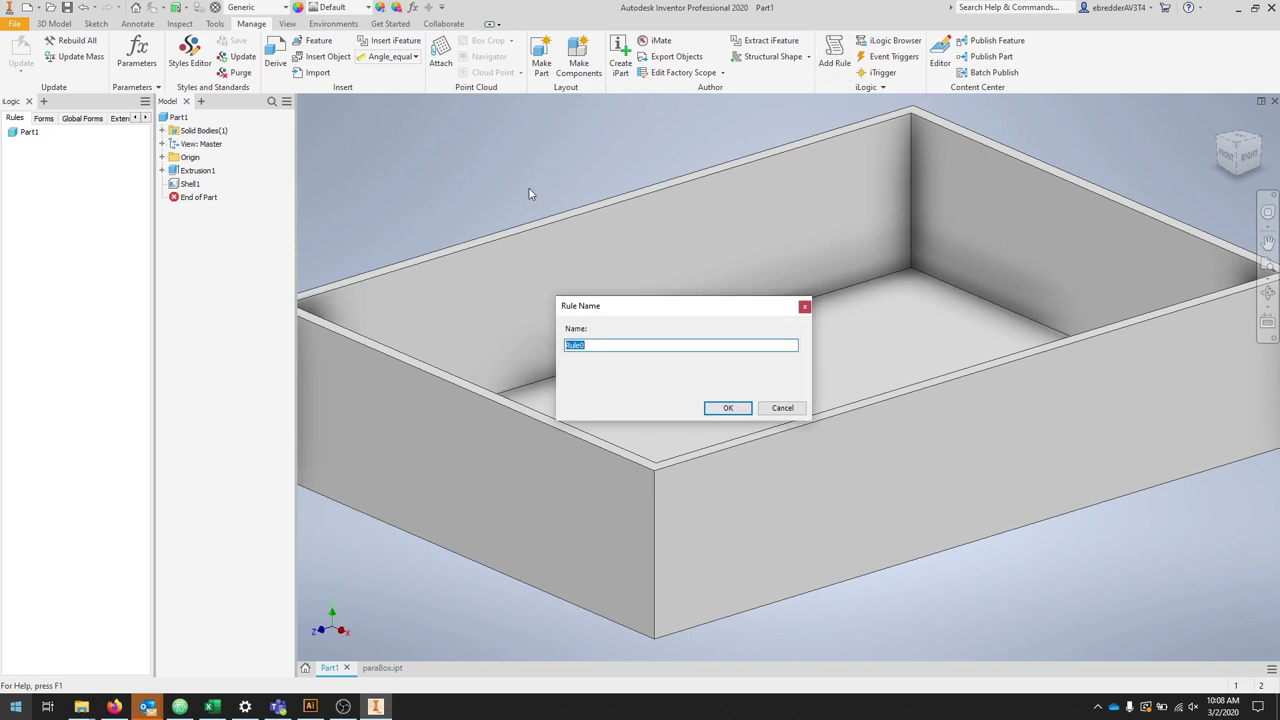
pyautogui.write('material_height')
pyautogui.click(729, 408)
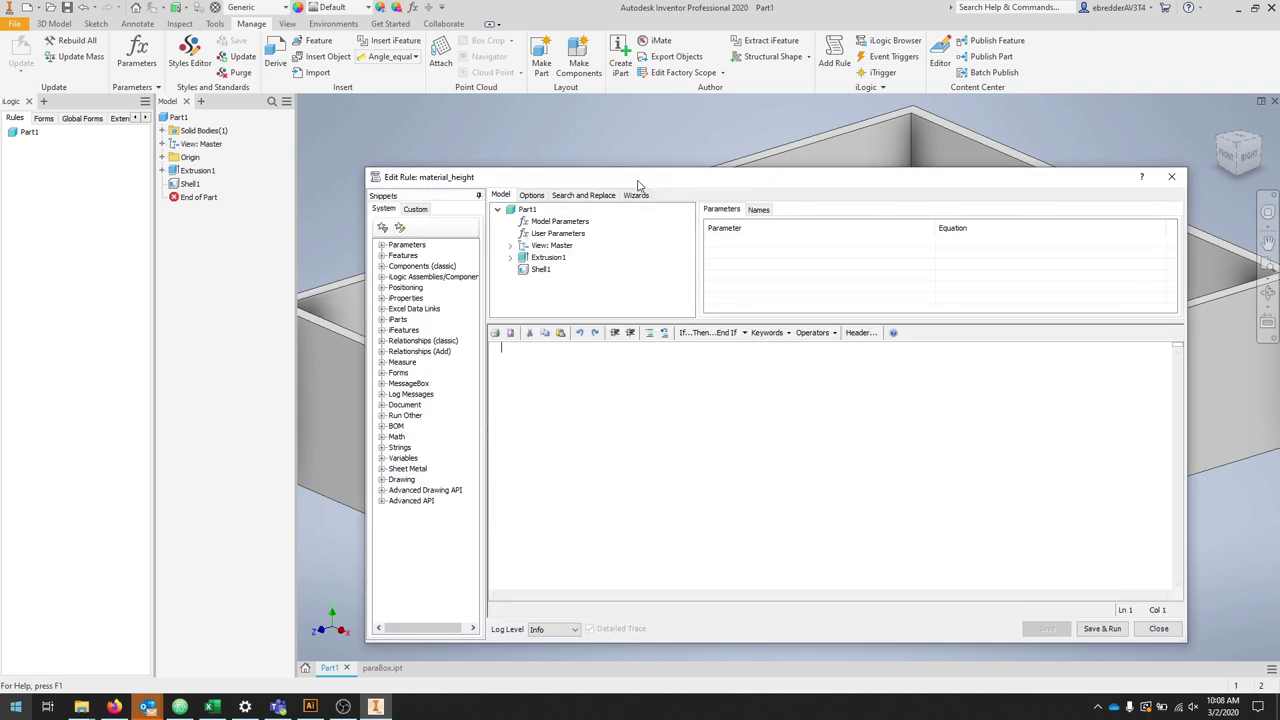
pyautogui.moveTo(638, 185); pyautogui.dragTo(570, 155)
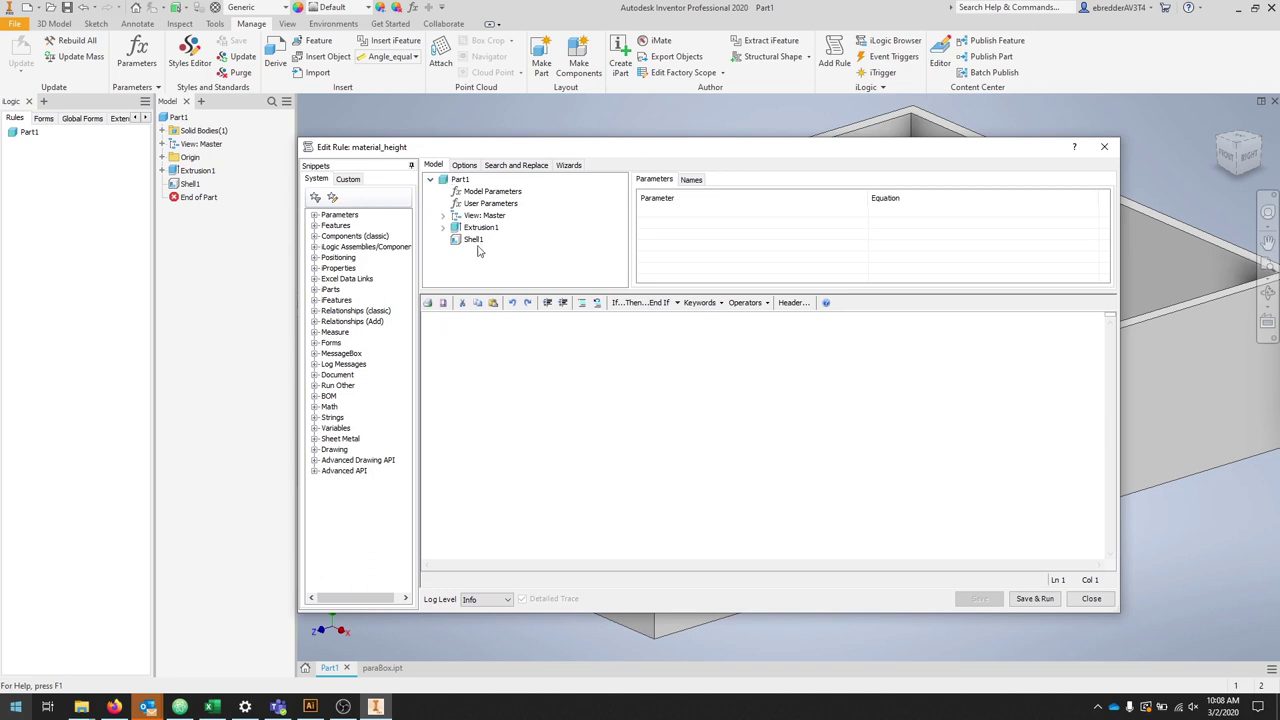
# - Insert an If…Then…End If block in the rule and set its condition to height > 2
pyautogui.click(486, 205)
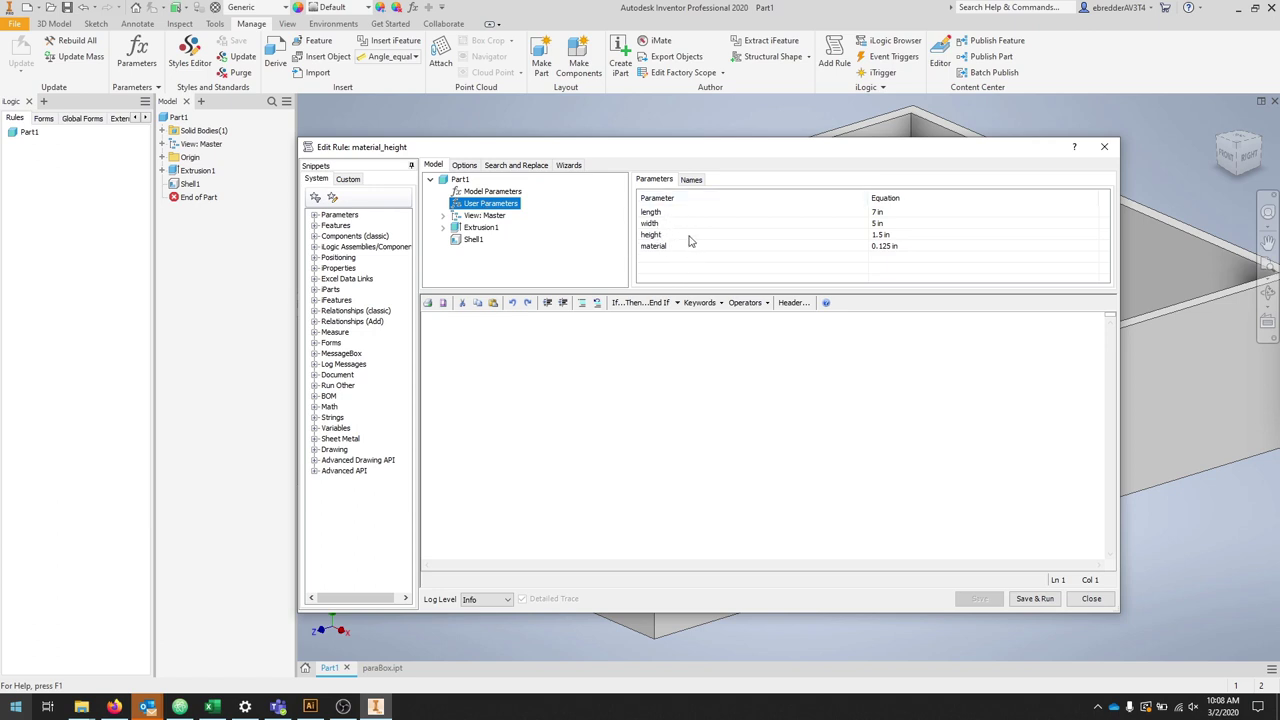
pyautogui.click(491, 195)
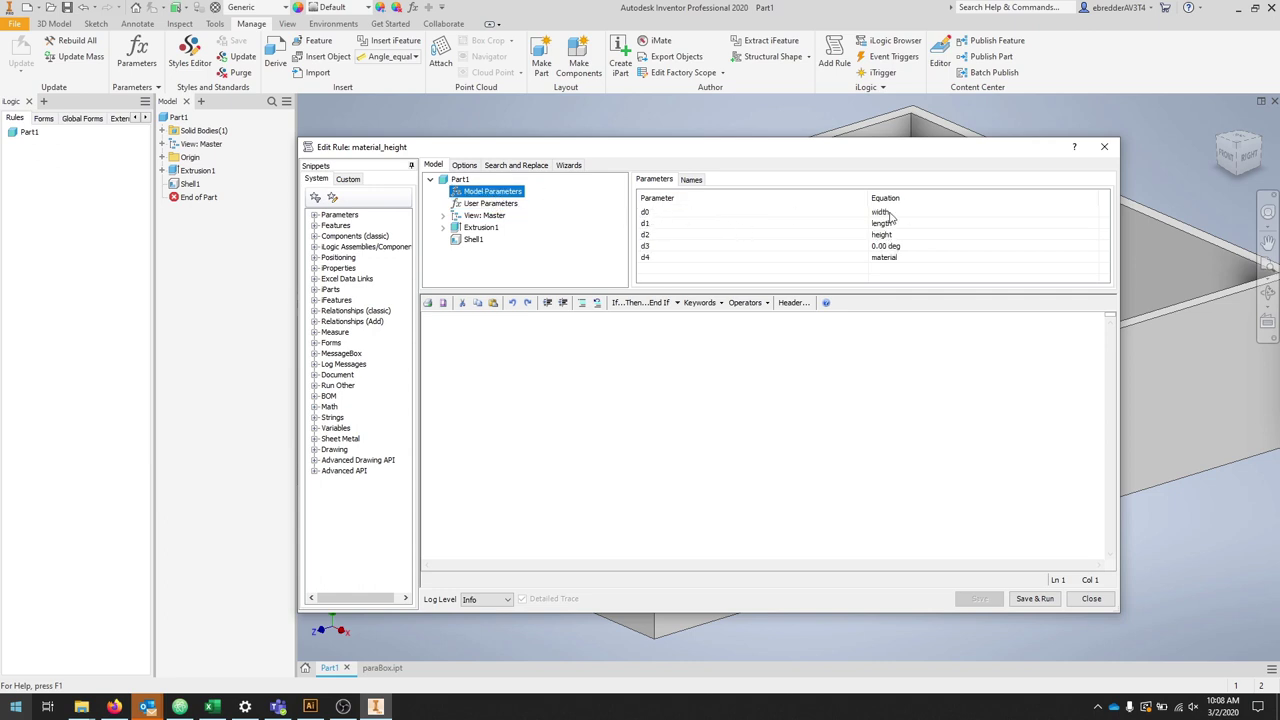
pyautogui.click(470, 205)
pyautogui.click(517, 338)
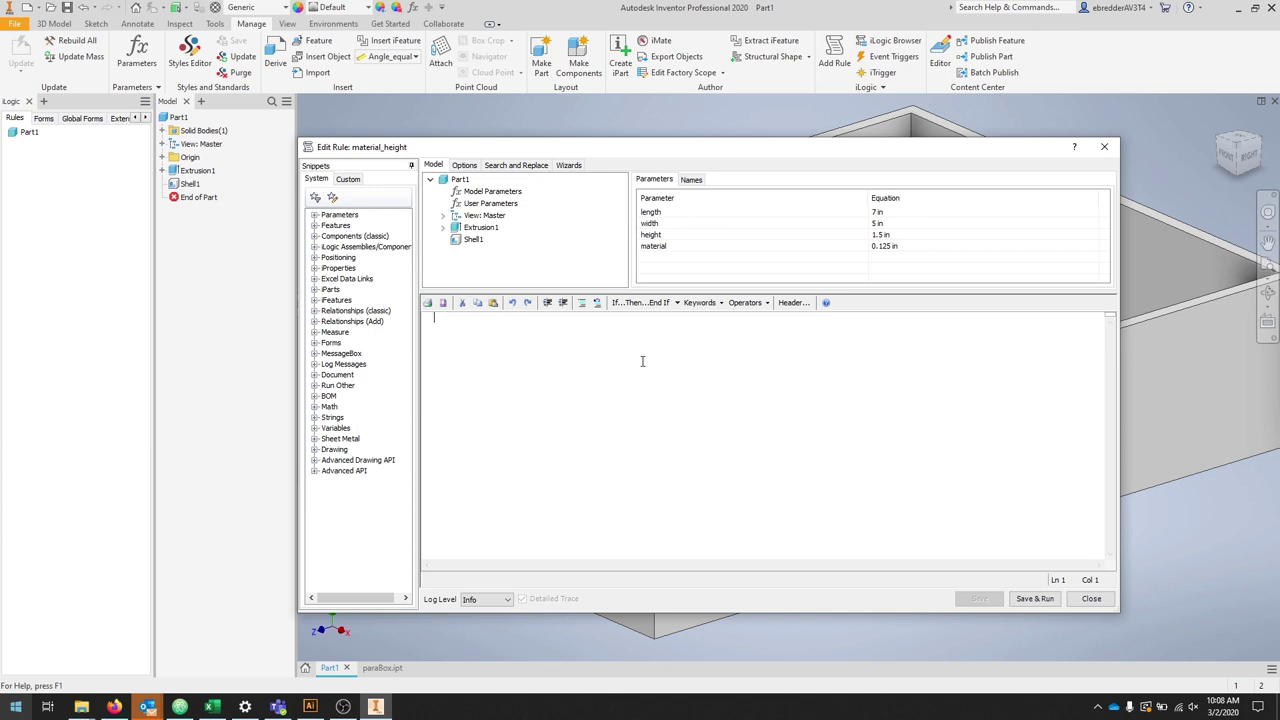
pyautogui.click(677, 304)
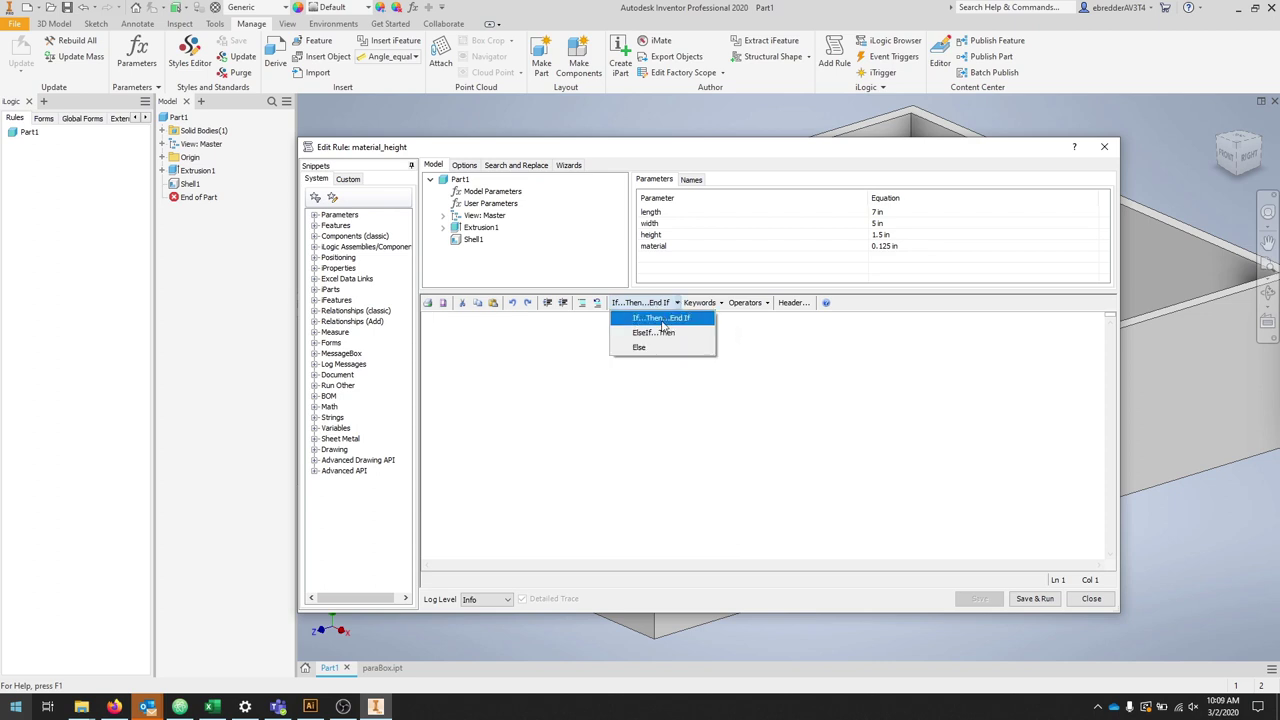
pyautogui.click(660, 318)
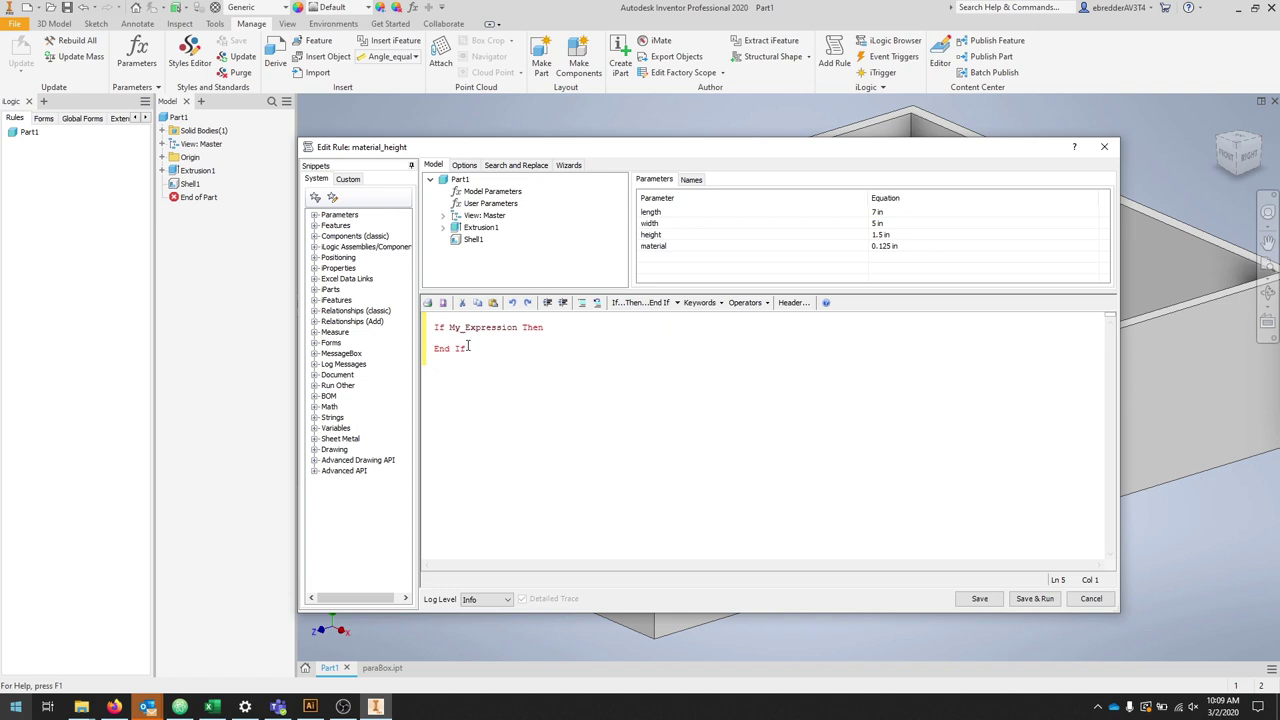
pyautogui.moveTo(449, 328); pyautogui.dragTo(519, 330)
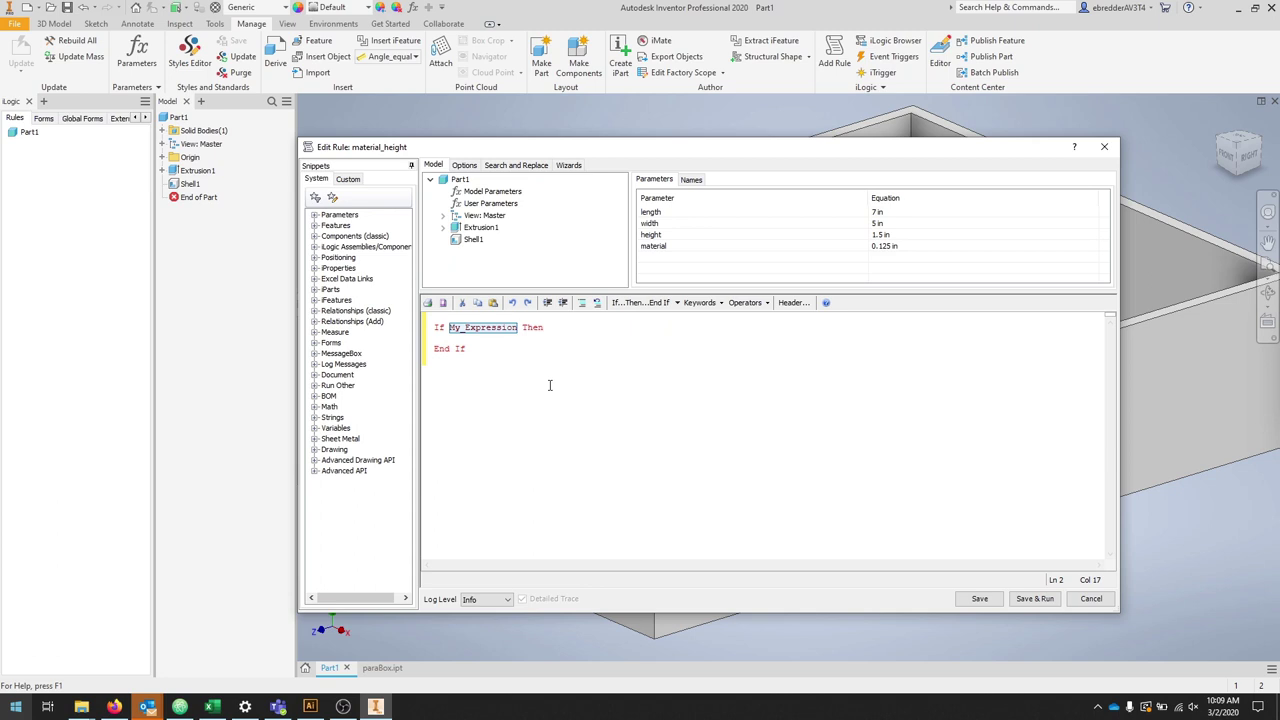
pyautogui.write('height>')
pyautogui.press('BackSpace')
pyautogui.write('> 2')
# - Inside the If block, assign the material parameter the value .25
pyautogui.click(539, 338)
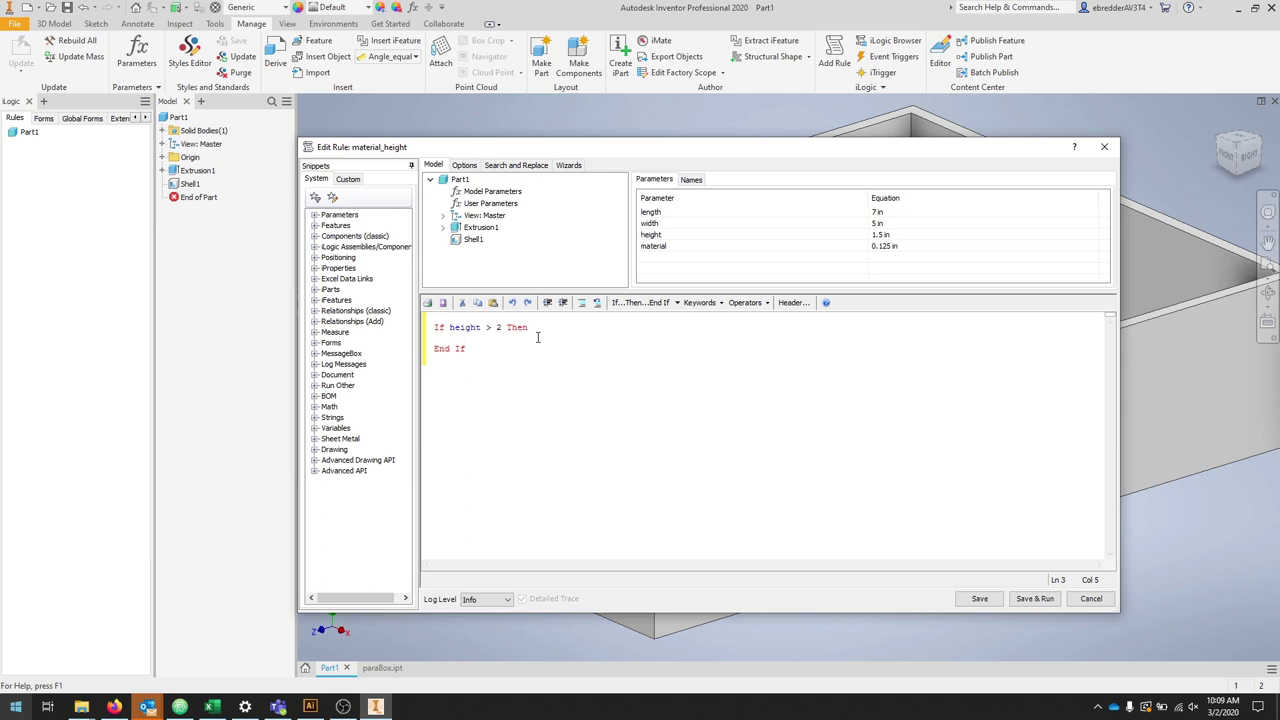
pyautogui.write('material=')
pyautogui.press('BackSpace')
pyautogui.write('= .')
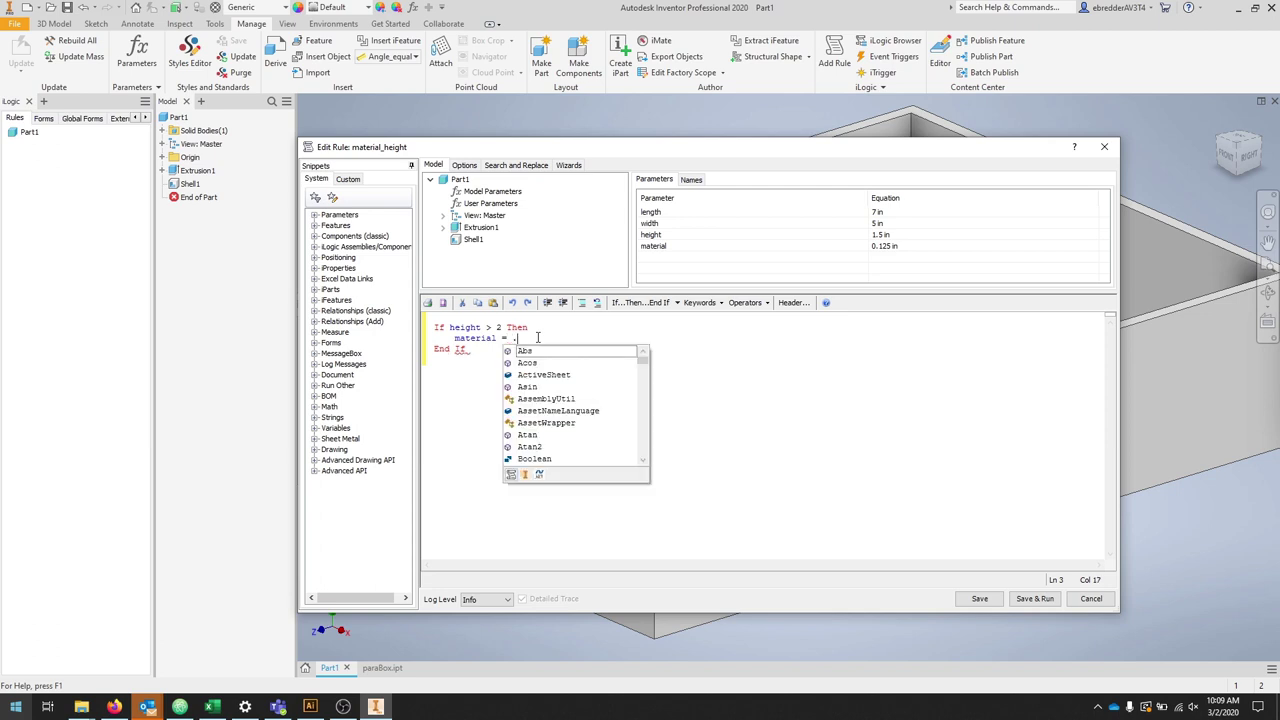
pyautogui.write('25')
pyautogui.click(493, 350)
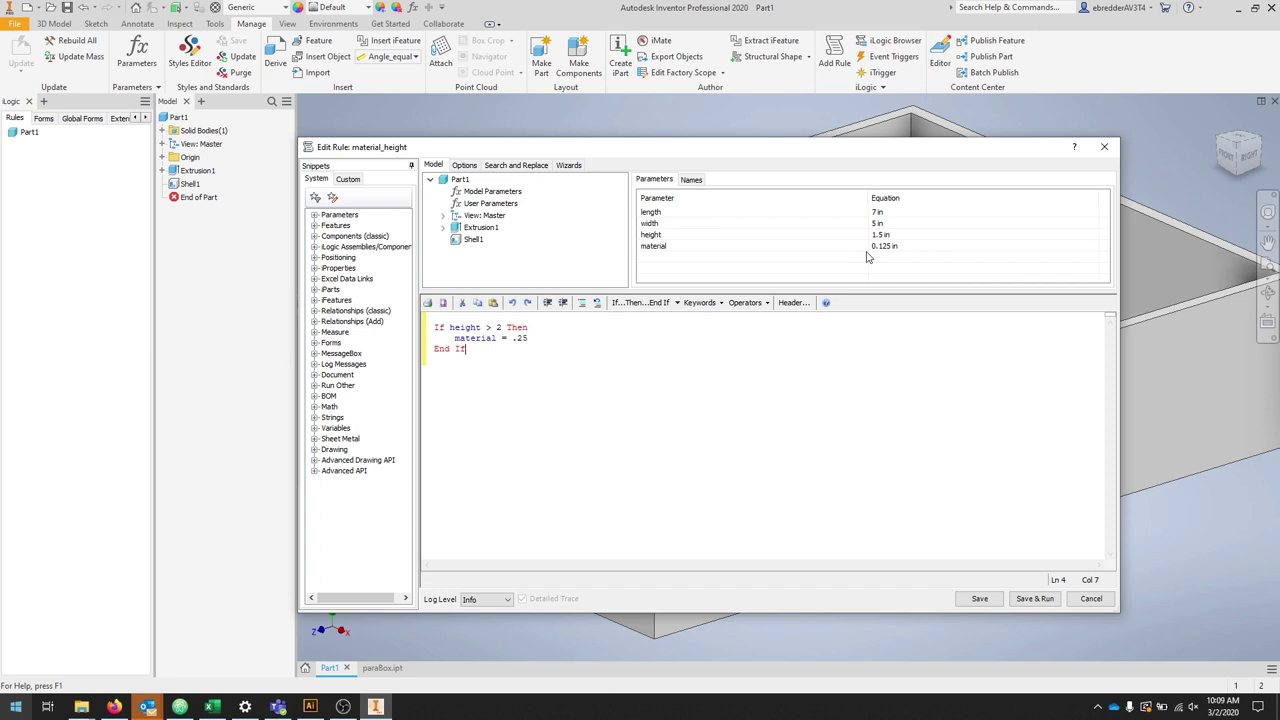
# - Add an Else branch with material = .125 before End If, and save and run the rule
pyautogui.click(678, 304)
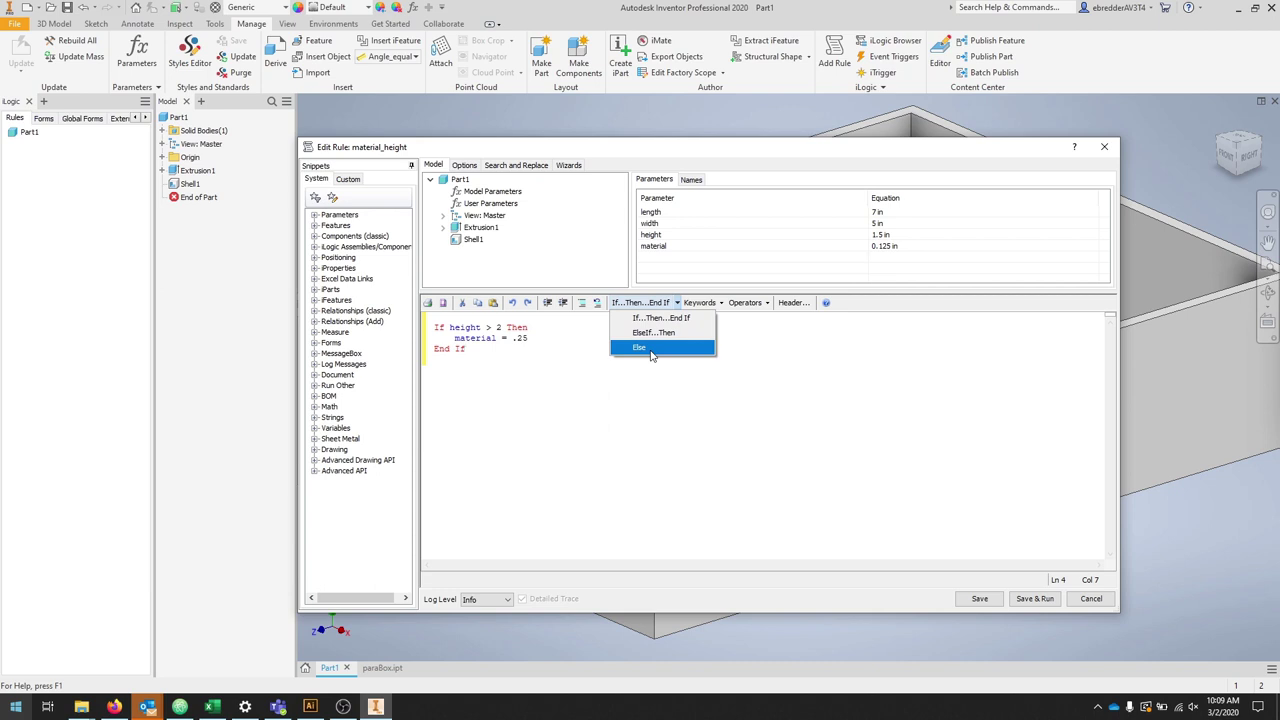
pyautogui.click(572, 341)
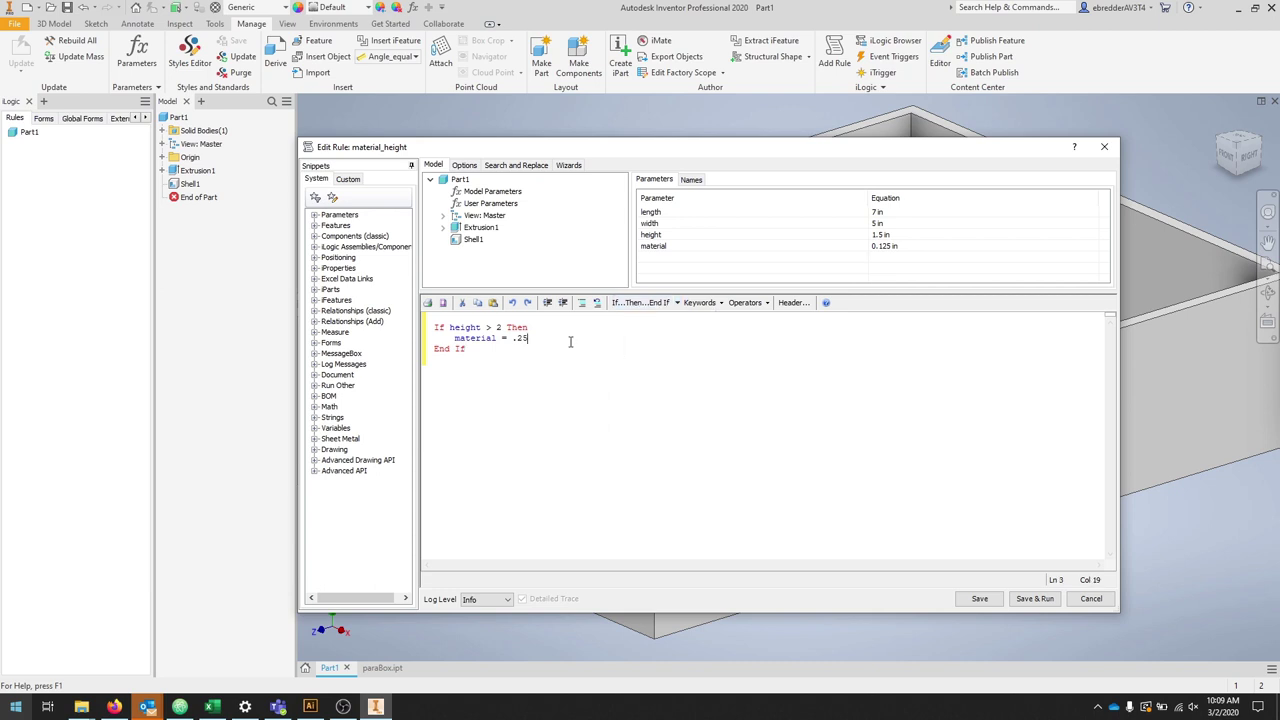
pyautogui.click(677, 304)
pyautogui.click(645, 347)
pyautogui.write('material = .125')
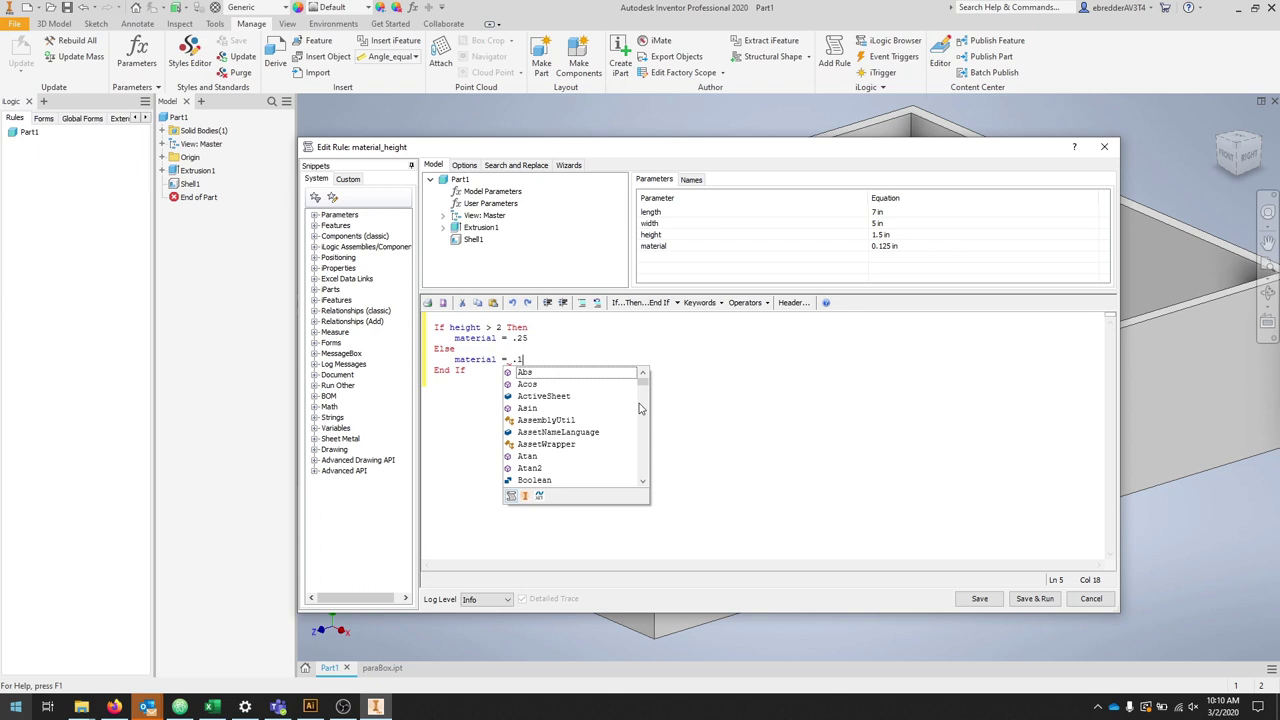
pyautogui.click(670, 409)
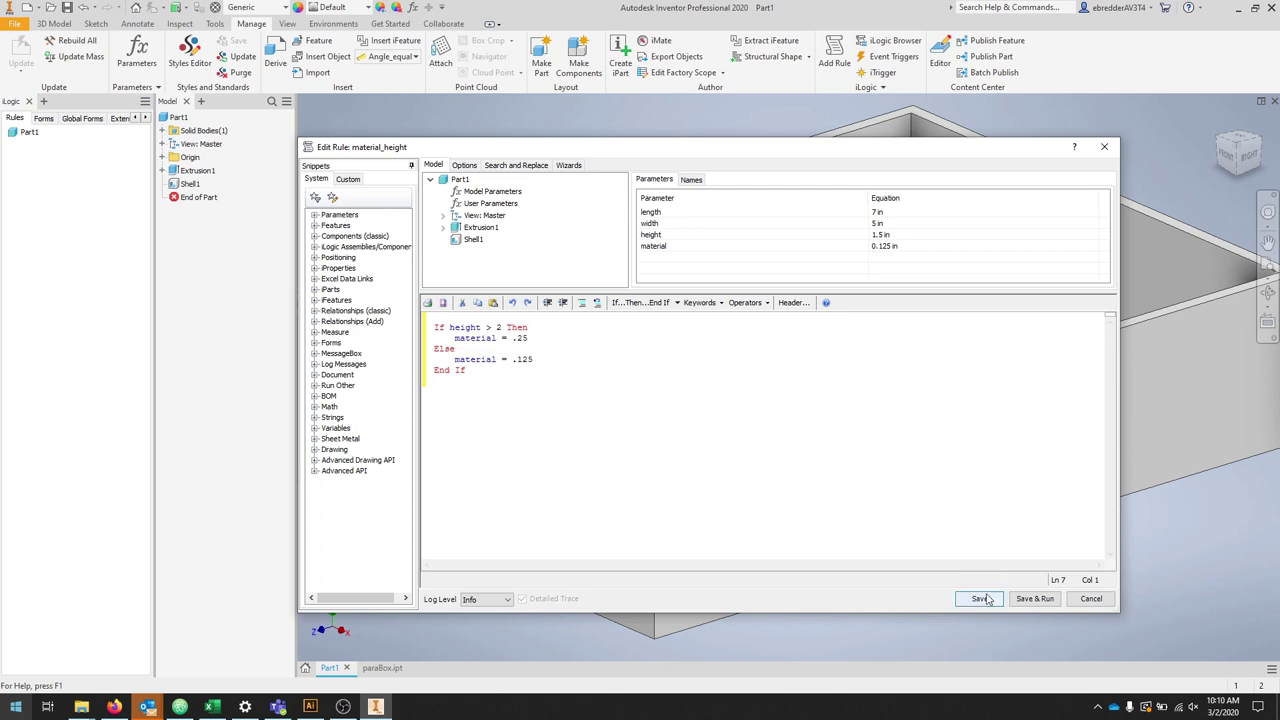
pyautogui.click(1035, 599)
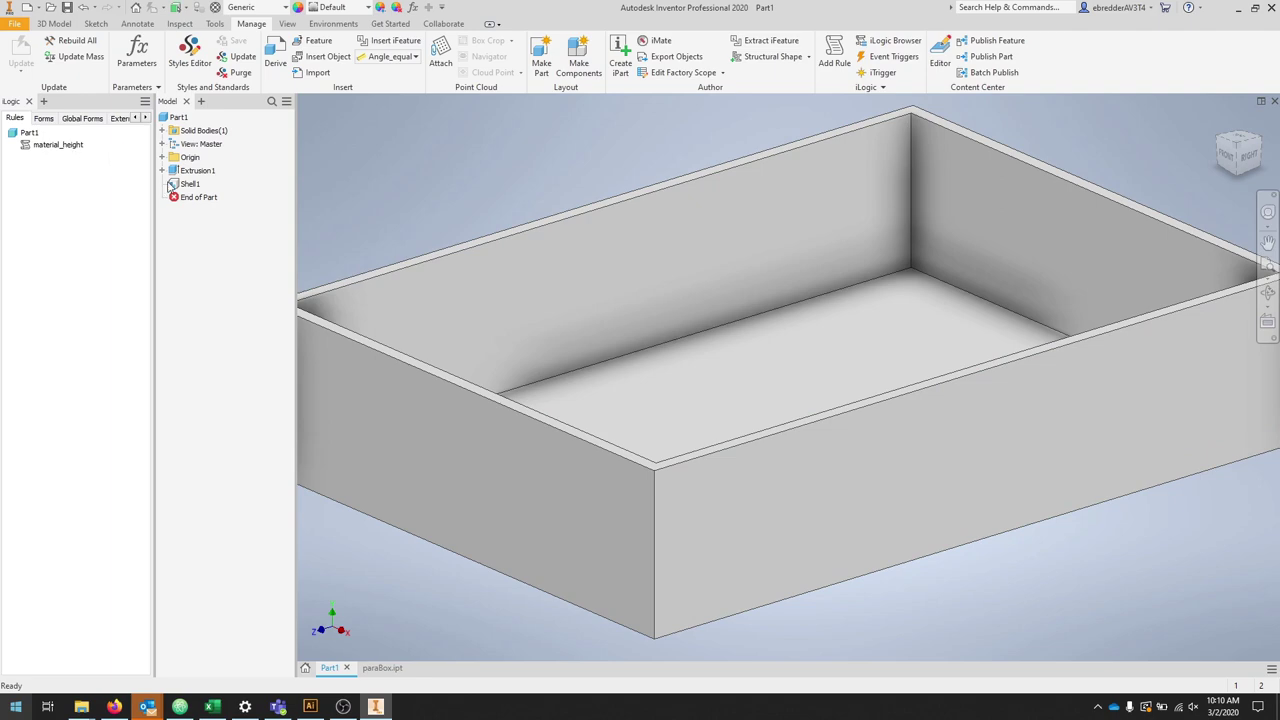
# - Set the height user parameter to 2.1 in to test the rule
pyautogui.click(137, 55)
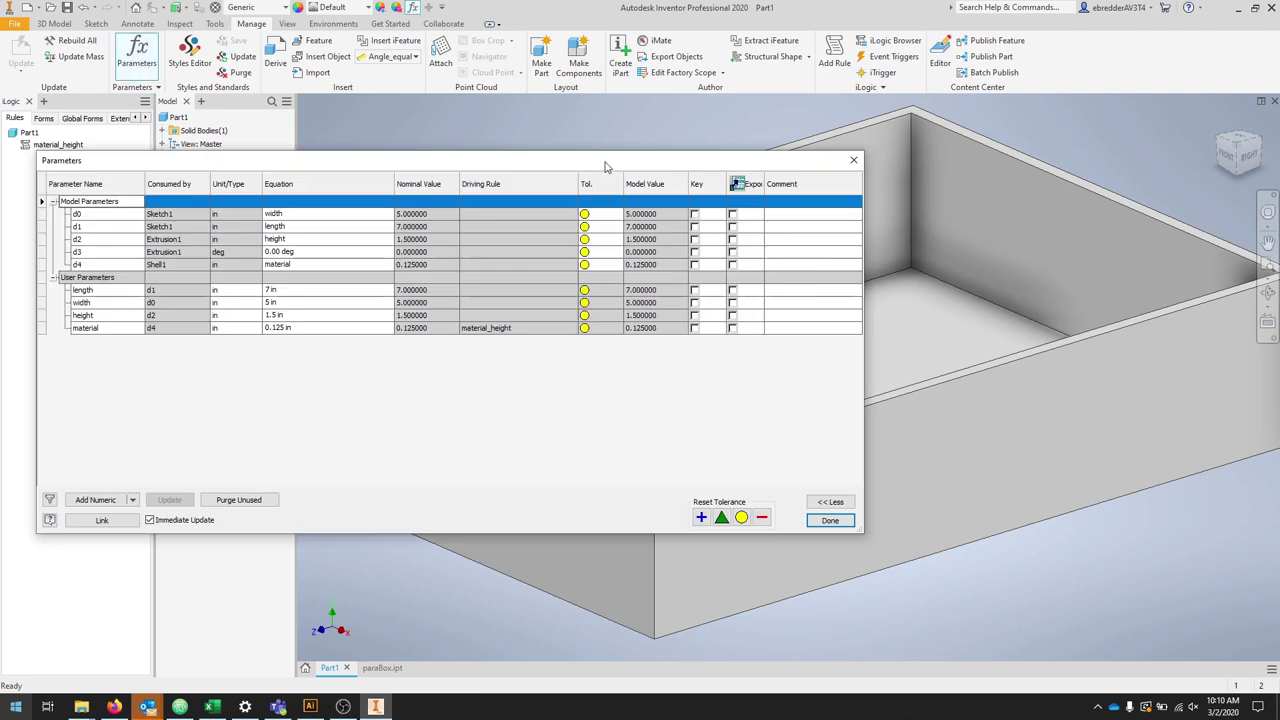
pyautogui.moveTo(607, 162); pyautogui.dragTo(633, 206)
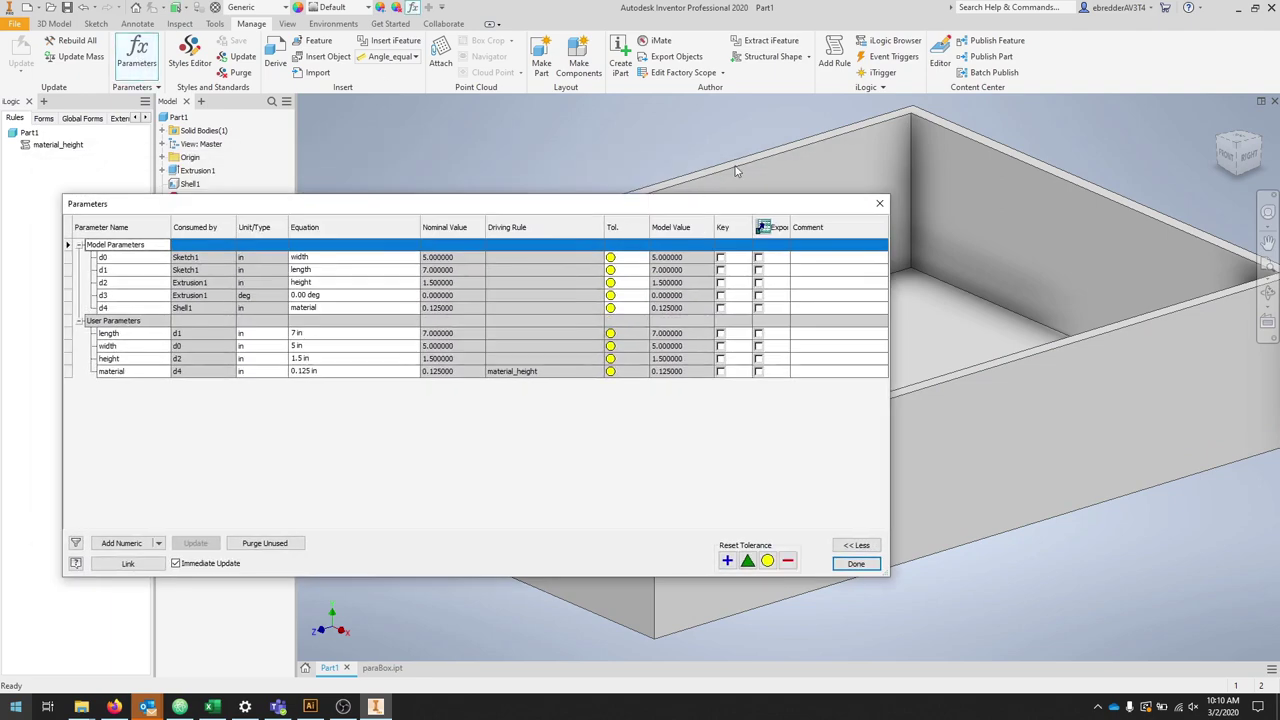
pyautogui.click(448, 283)
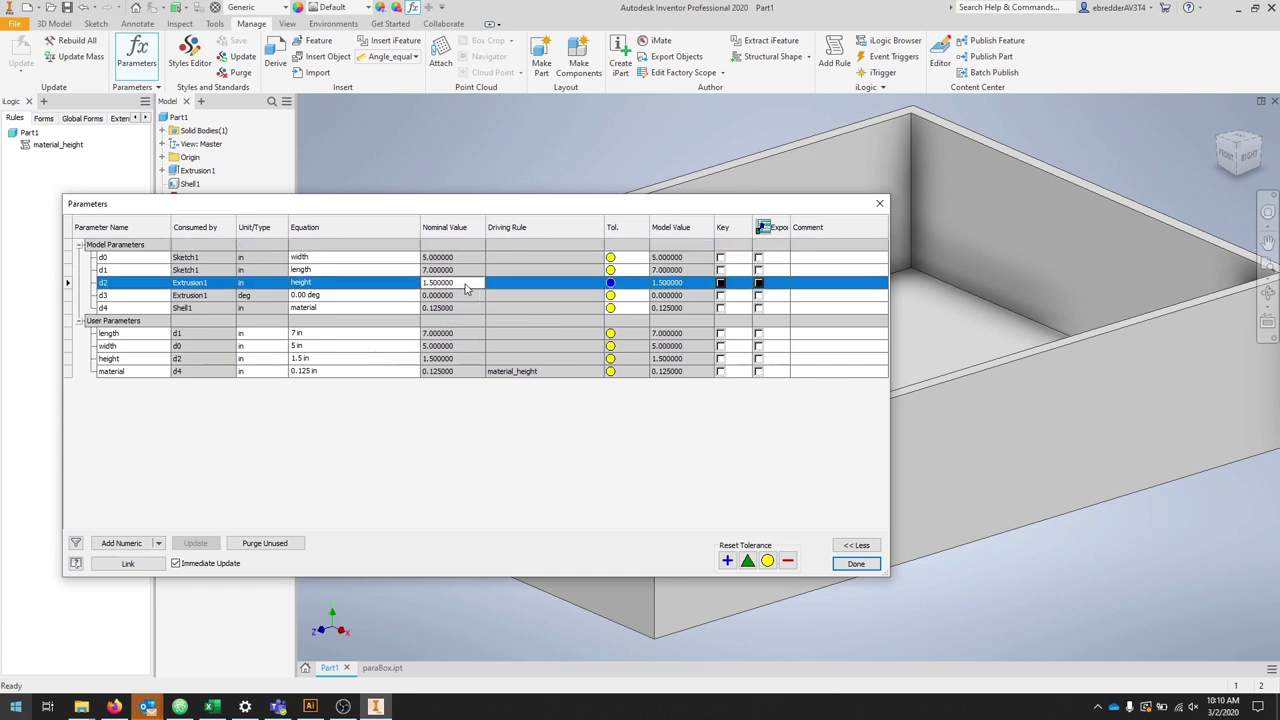
pyautogui.click(202, 359)
pyautogui.write('2.1')
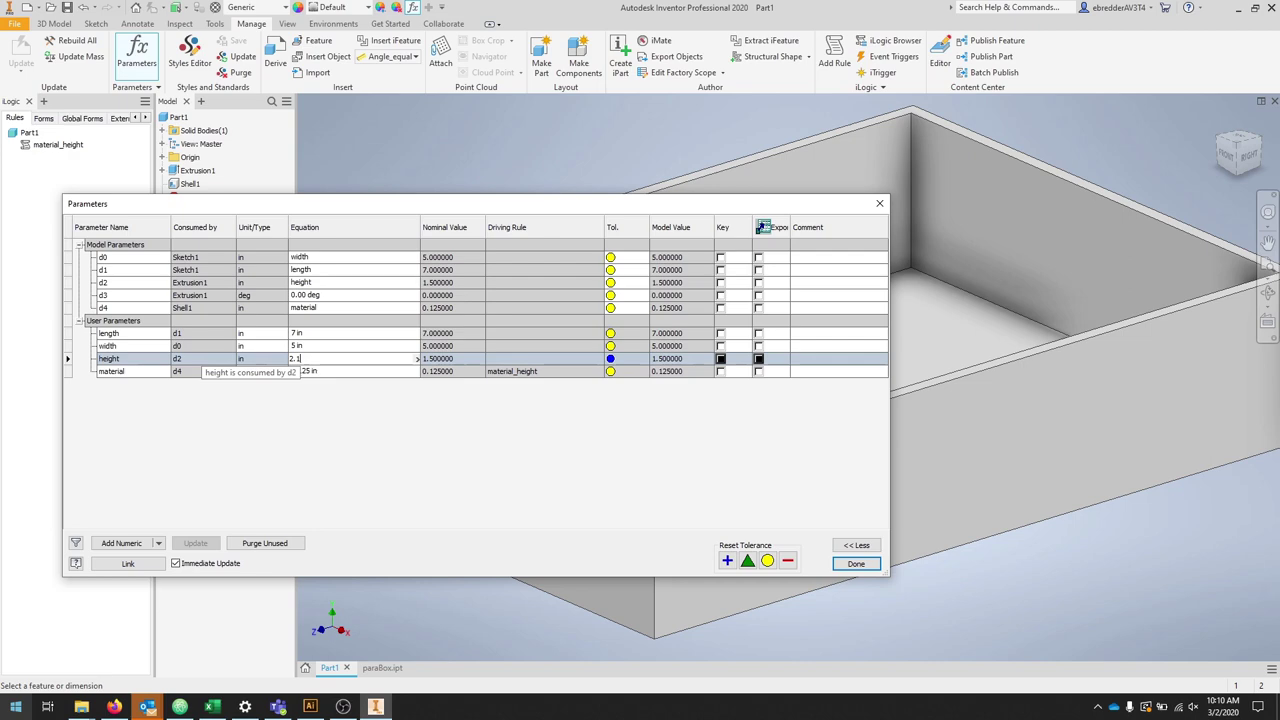
pyautogui.click(856, 563)
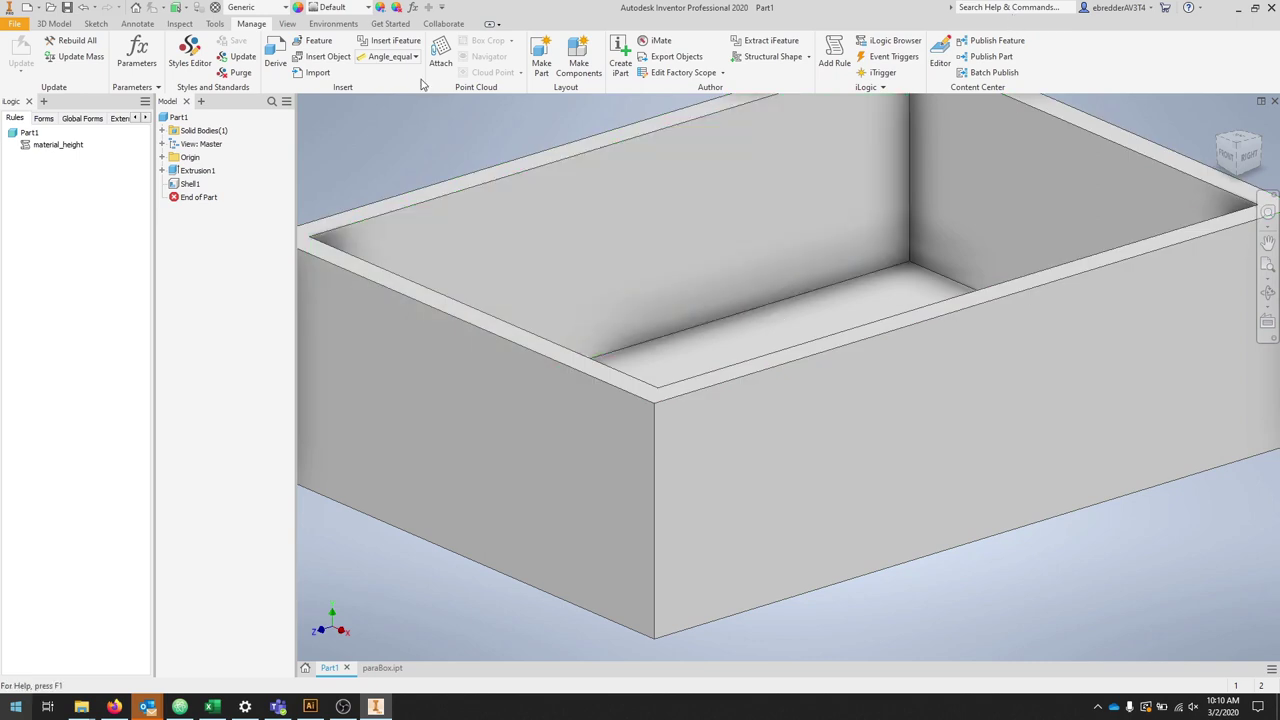
# - Measure the box's wall thickness between the outer and inner upper edges of one short side
pyautogui.click(215, 24)
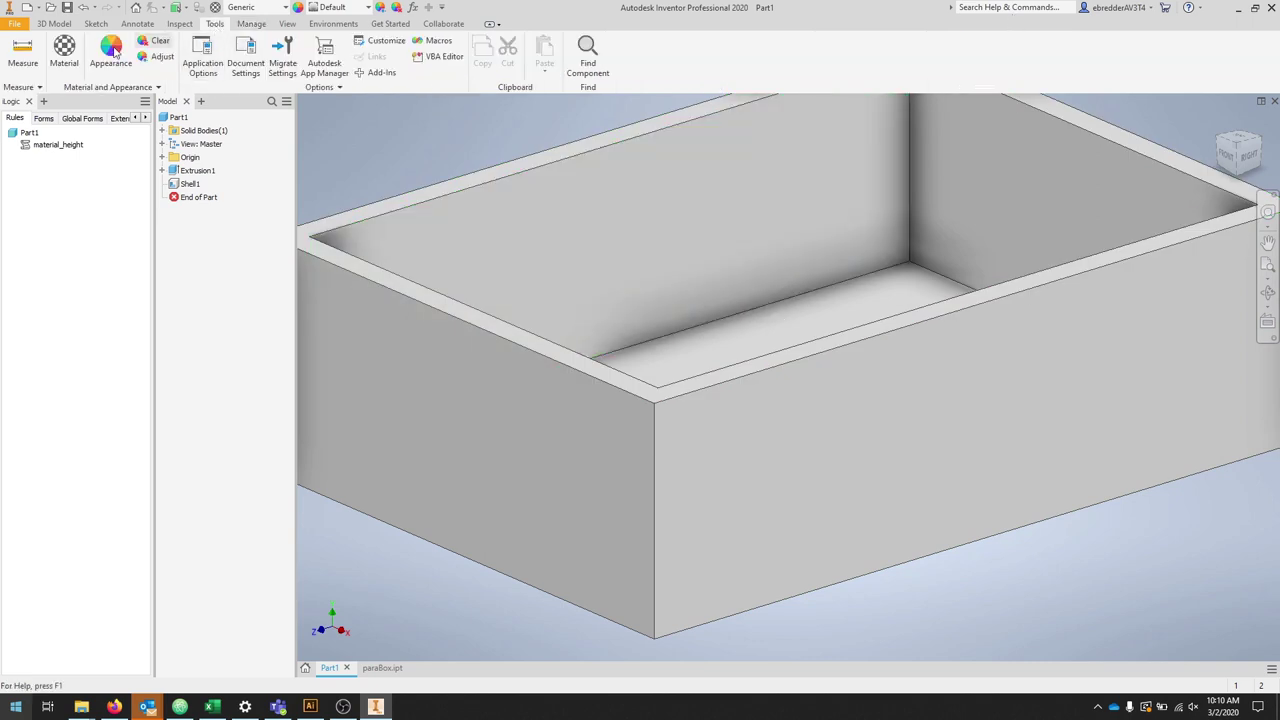
pyautogui.click(22, 52)
pyautogui.click(403, 296)
pyautogui.click(413, 285)
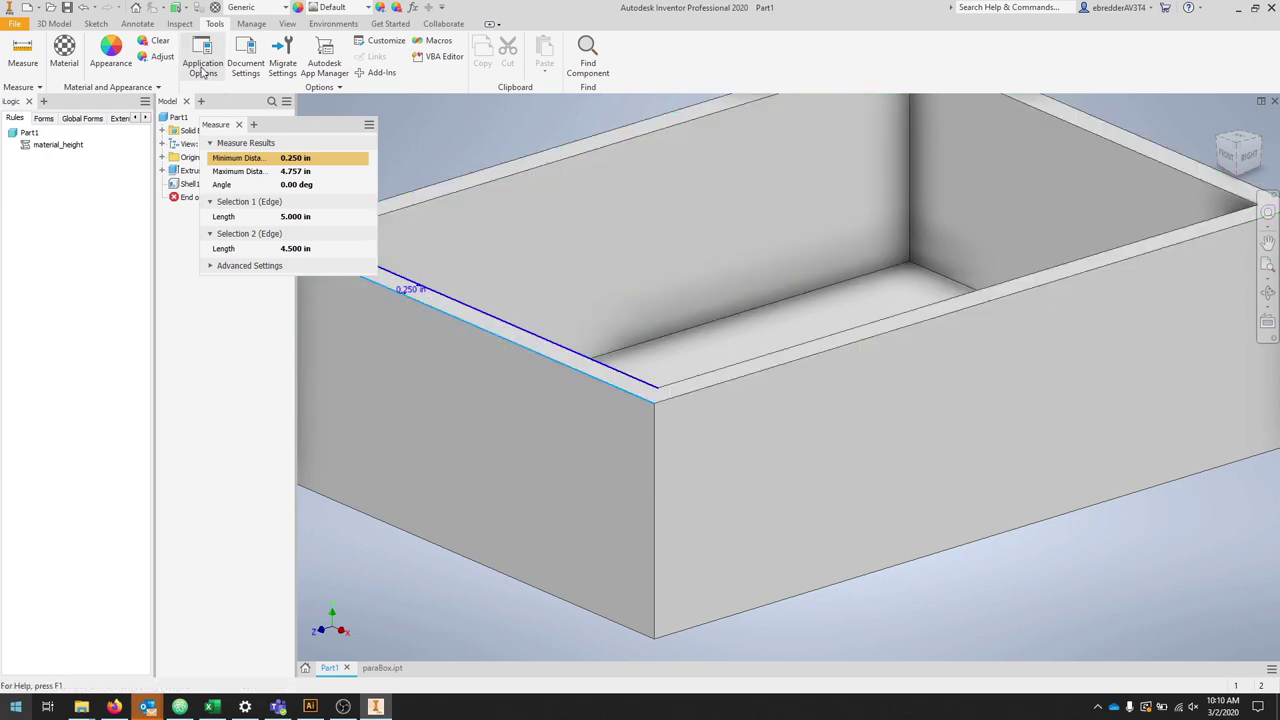
# - Set the height user parameter to 1.9 in
pyautogui.click(252, 28)
pyautogui.click(137, 55)
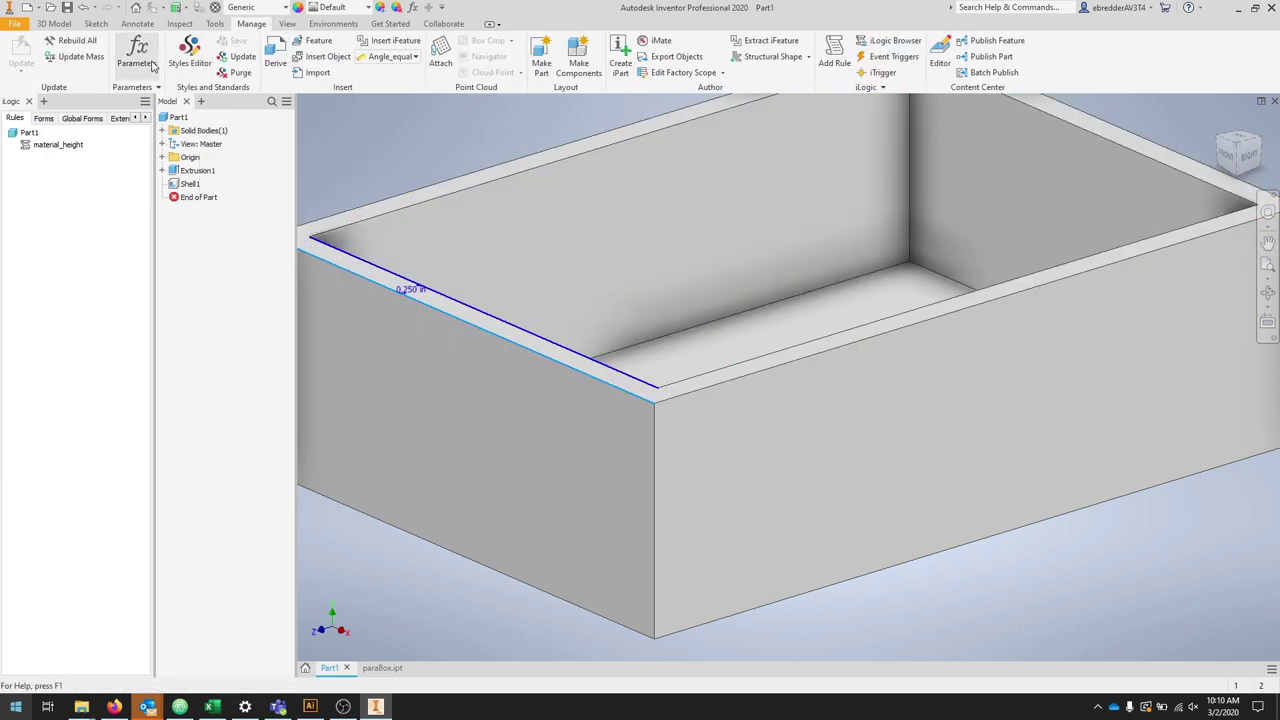
pyautogui.click(318, 359)
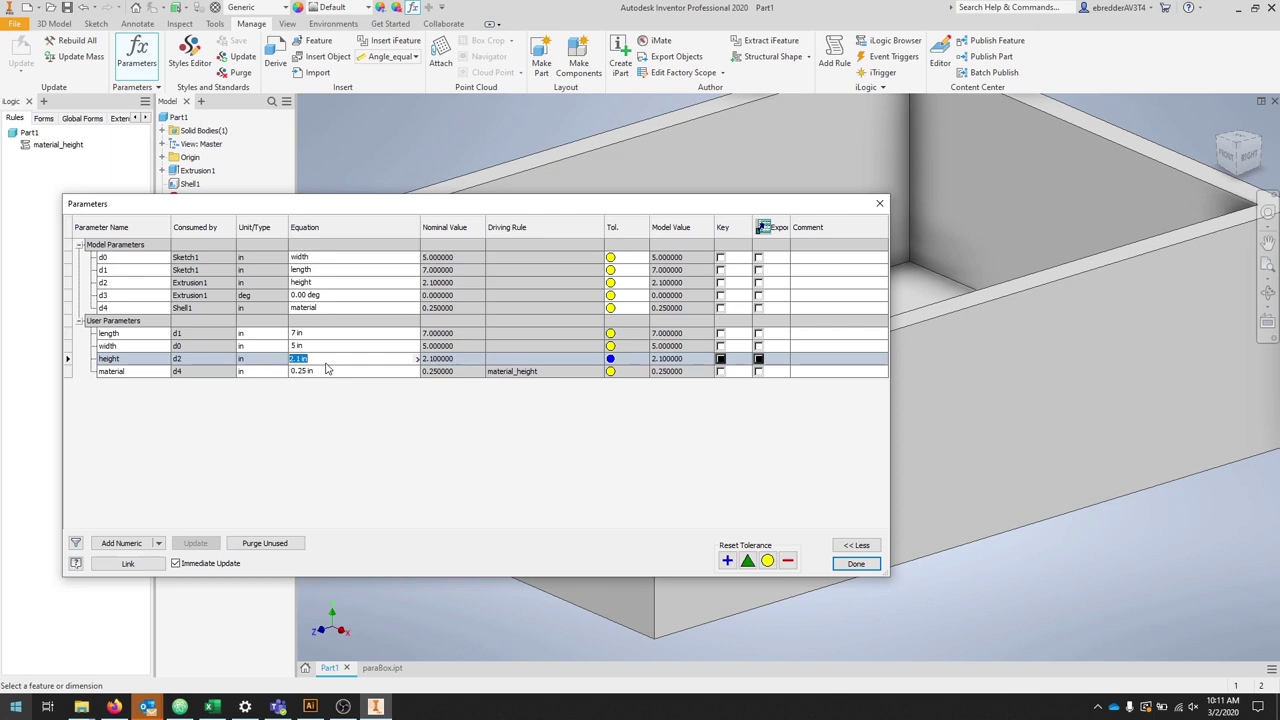
pyautogui.write('1.9')
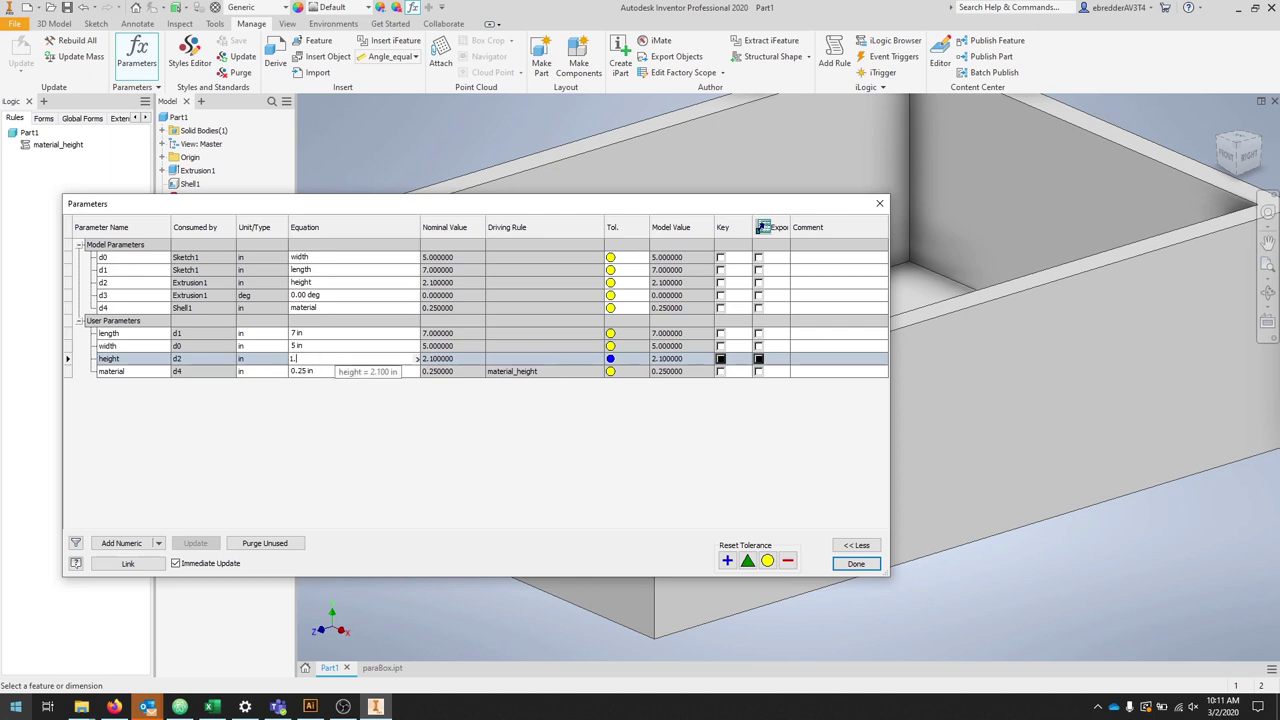
pyautogui.click(855, 563)
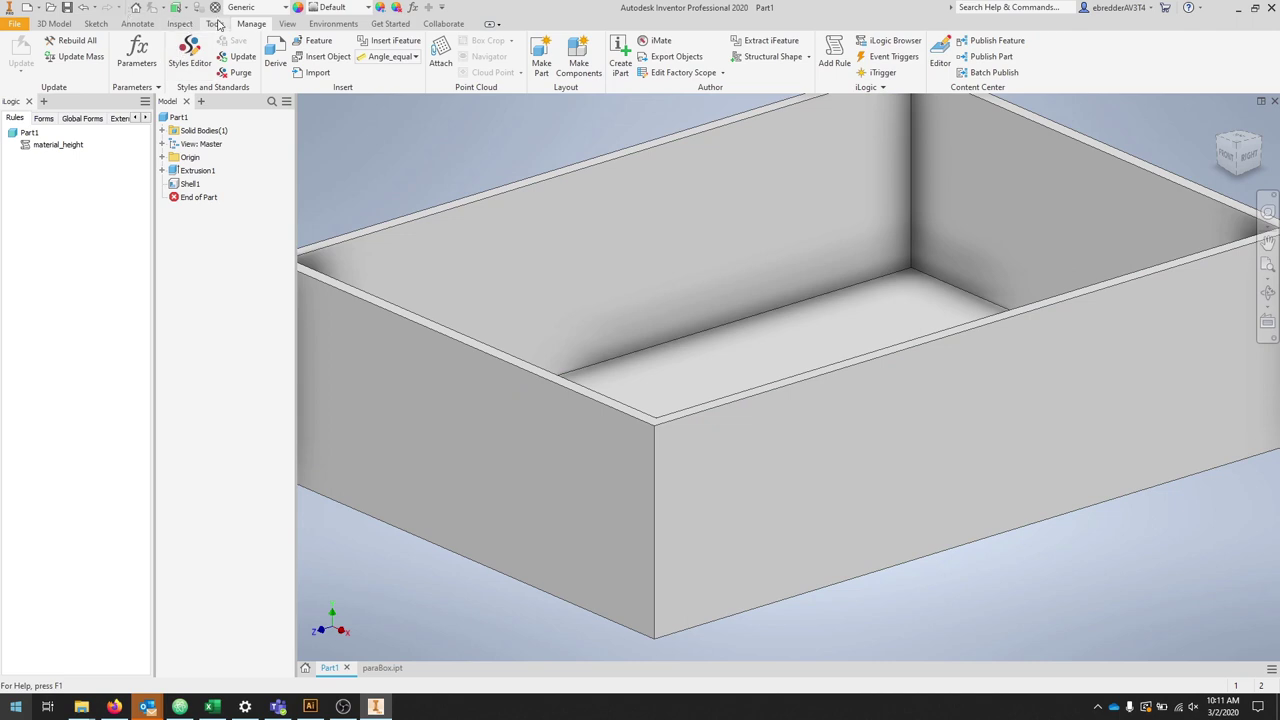
# - Measure the wall thickness again between the outer and inner rim edges of the same short side
pyautogui.click(215, 23)
pyautogui.click(23, 52)
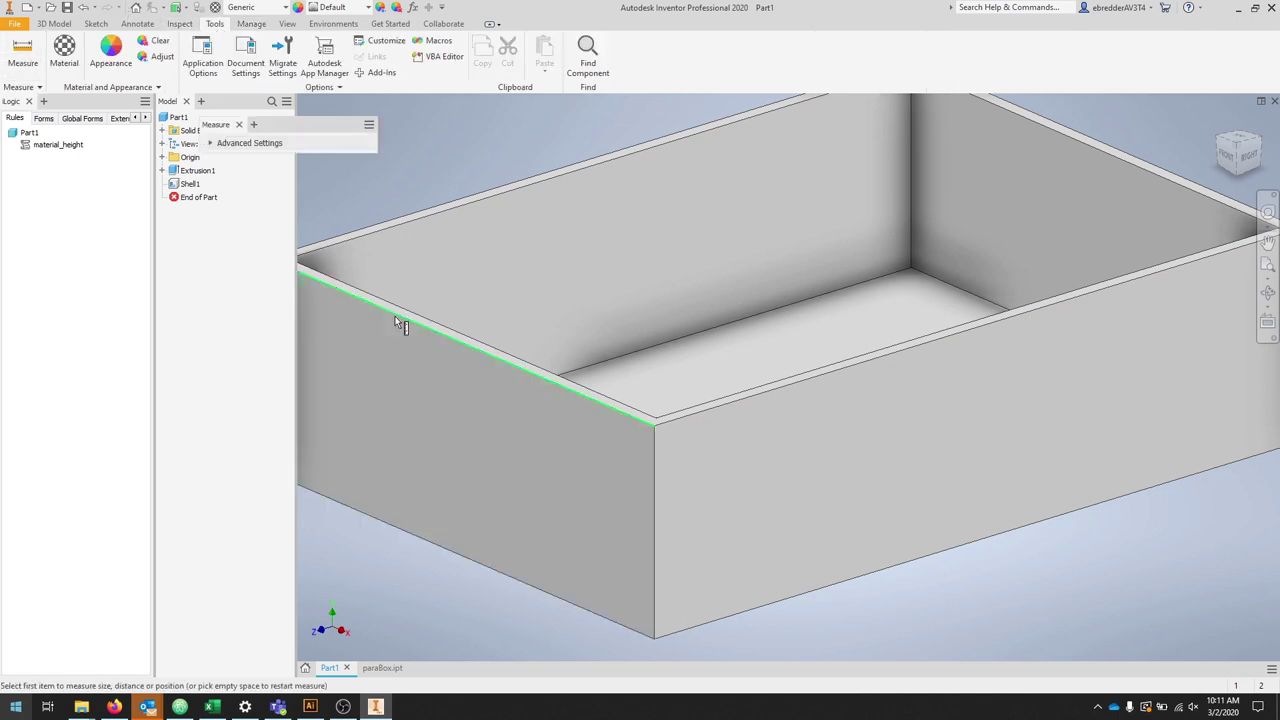
pyautogui.click(395, 316)
pyautogui.click(415, 330)
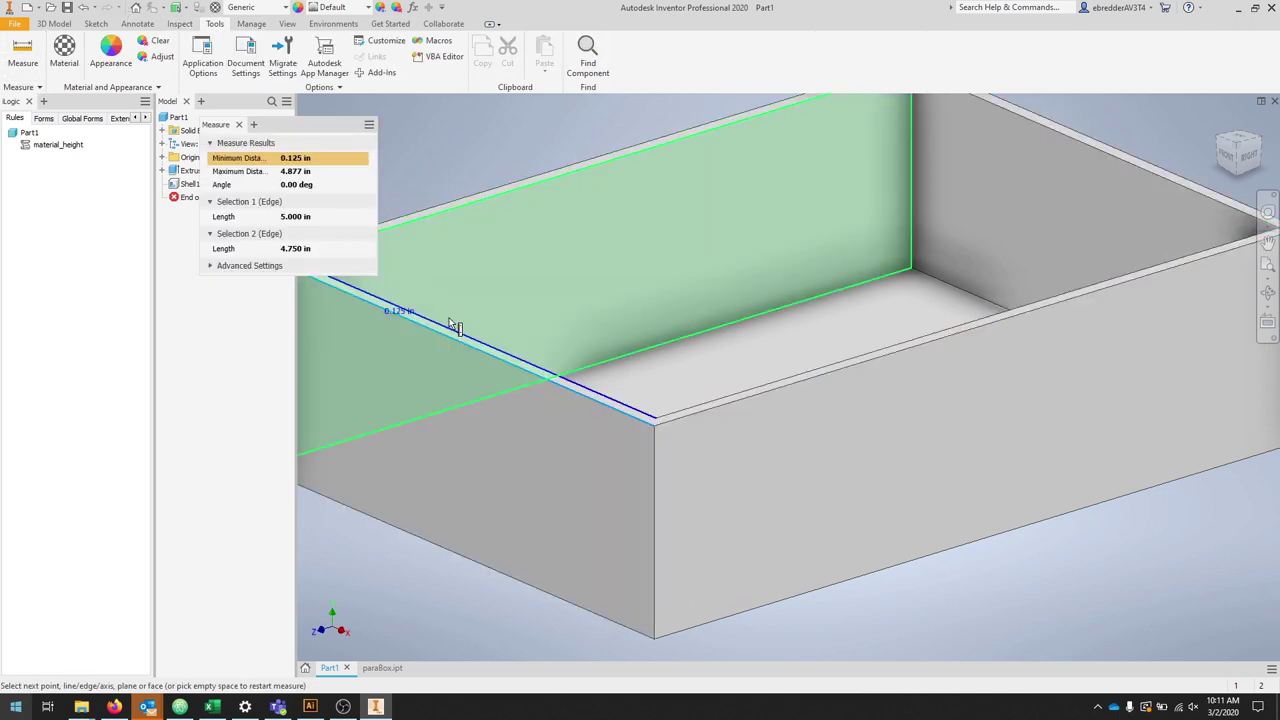
pyautogui.moveTo(470, 343)
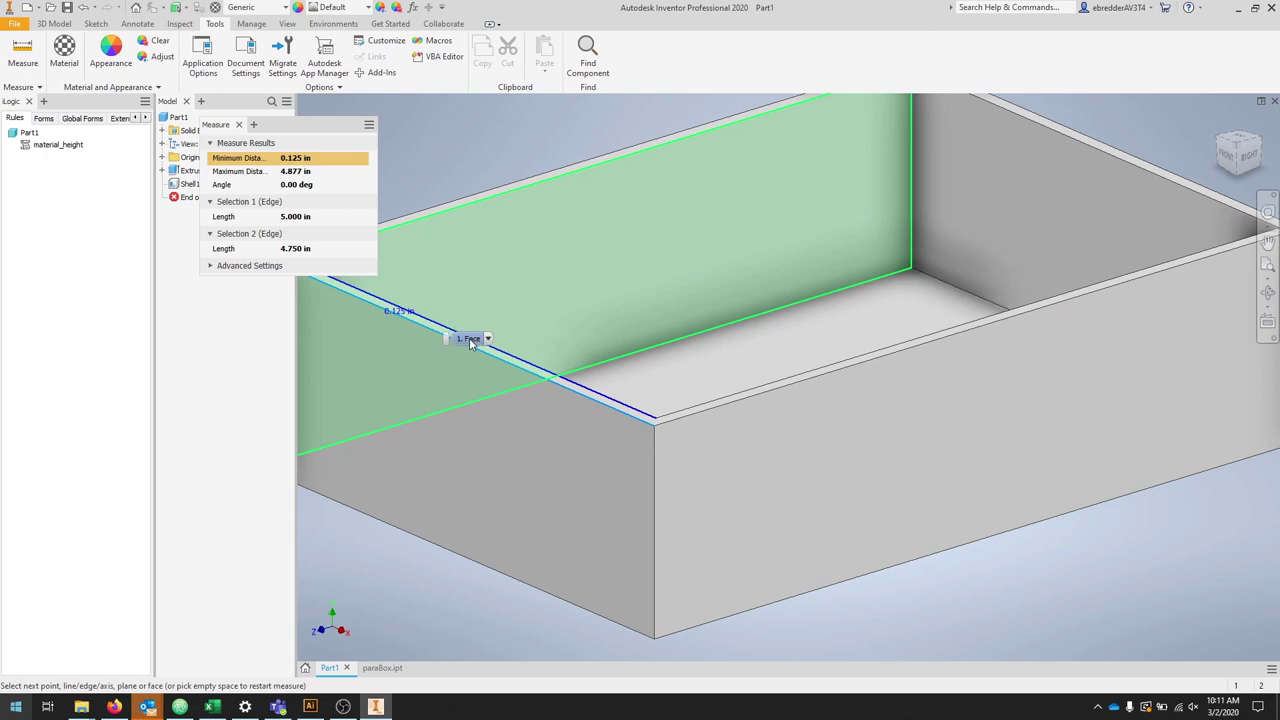